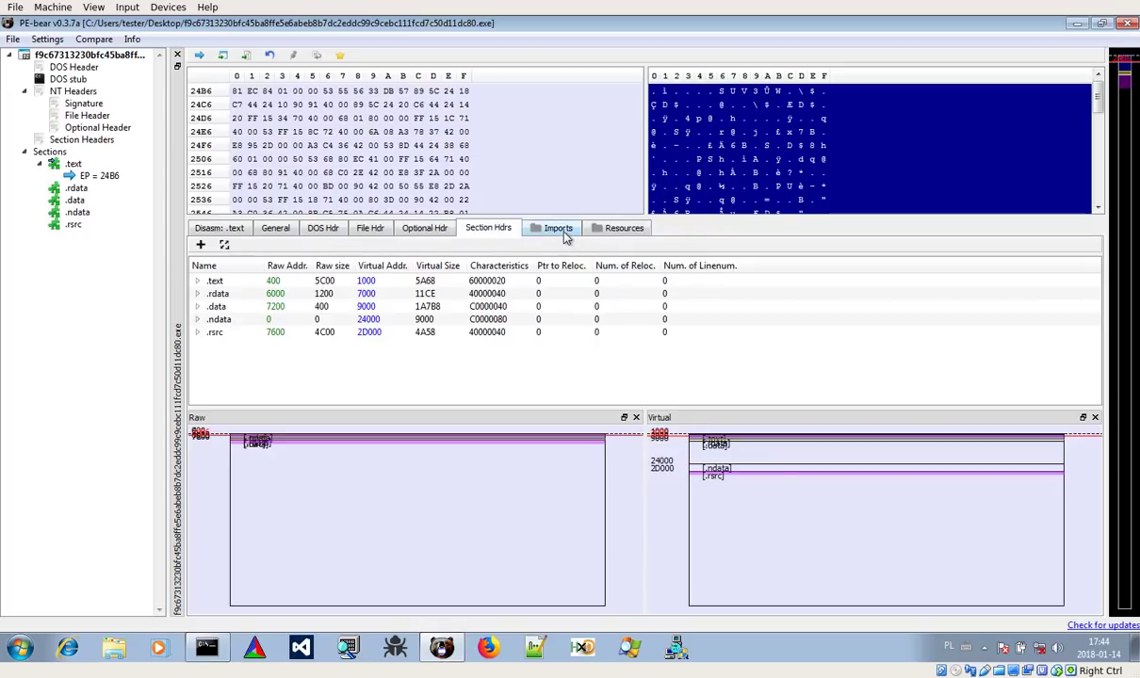
Review the loaded sample's imports, resources, section headers, optional header and file header in PE-bear.
{"action": "left_click", "coordinate": [565, 231]}
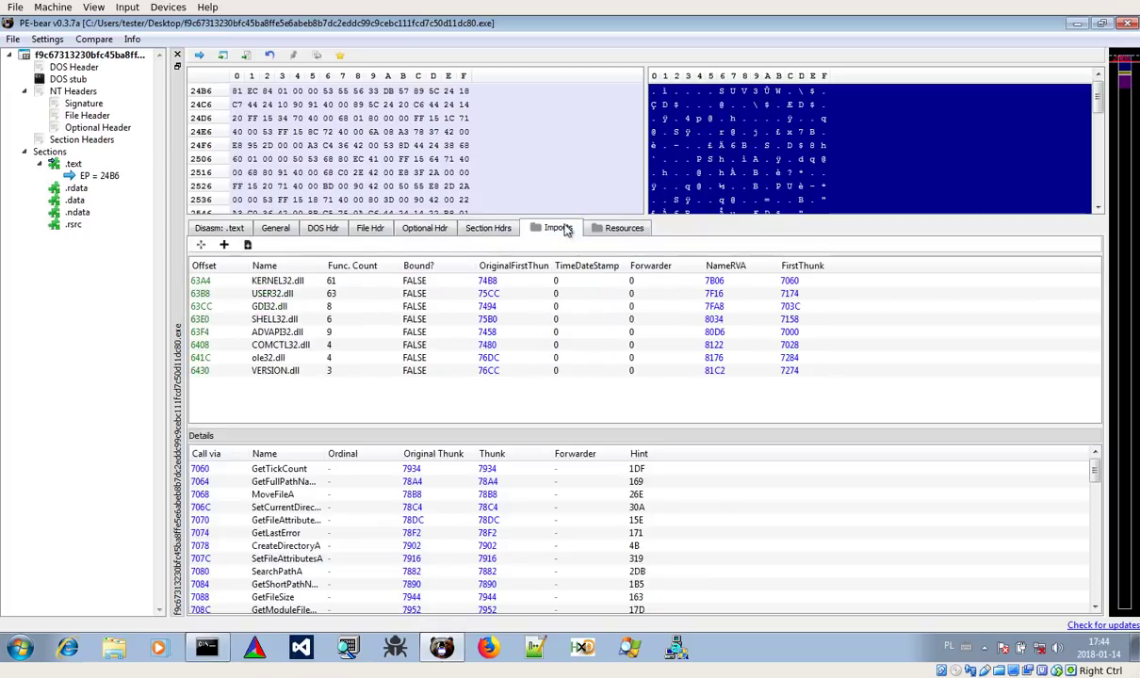
{"action": "left_click", "coordinate": [624, 230]}
{"action": "left_click", "coordinate": [482, 230]}
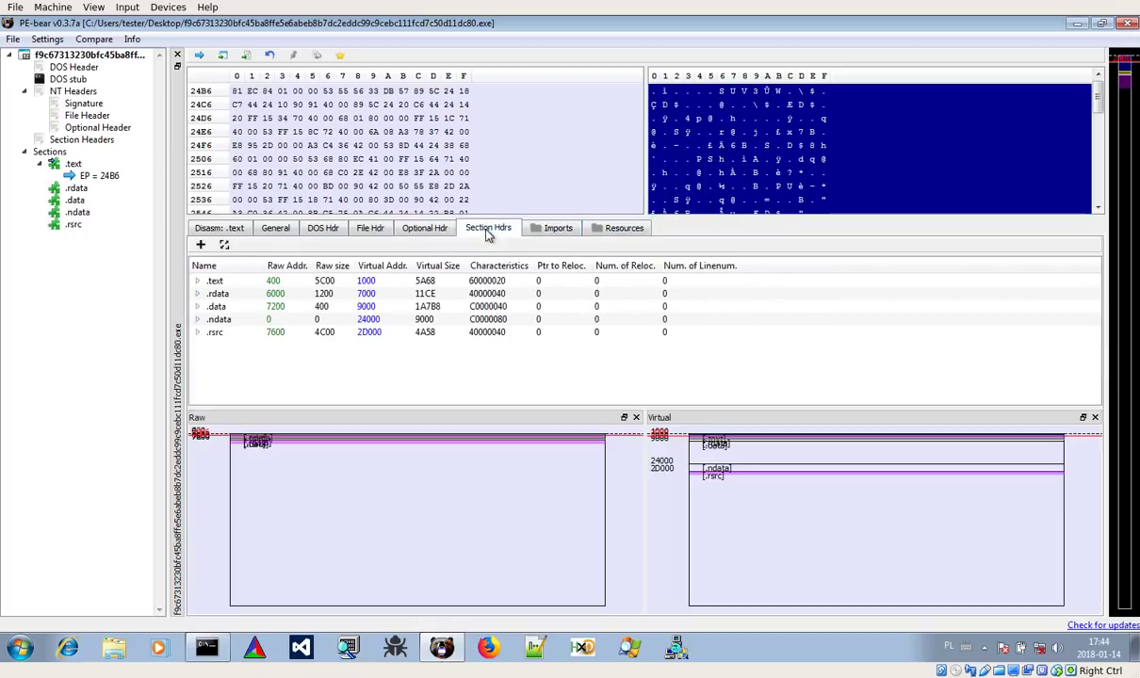
{"action": "left_click", "coordinate": [414, 236]}
{"action": "left_click", "coordinate": [368, 235]}
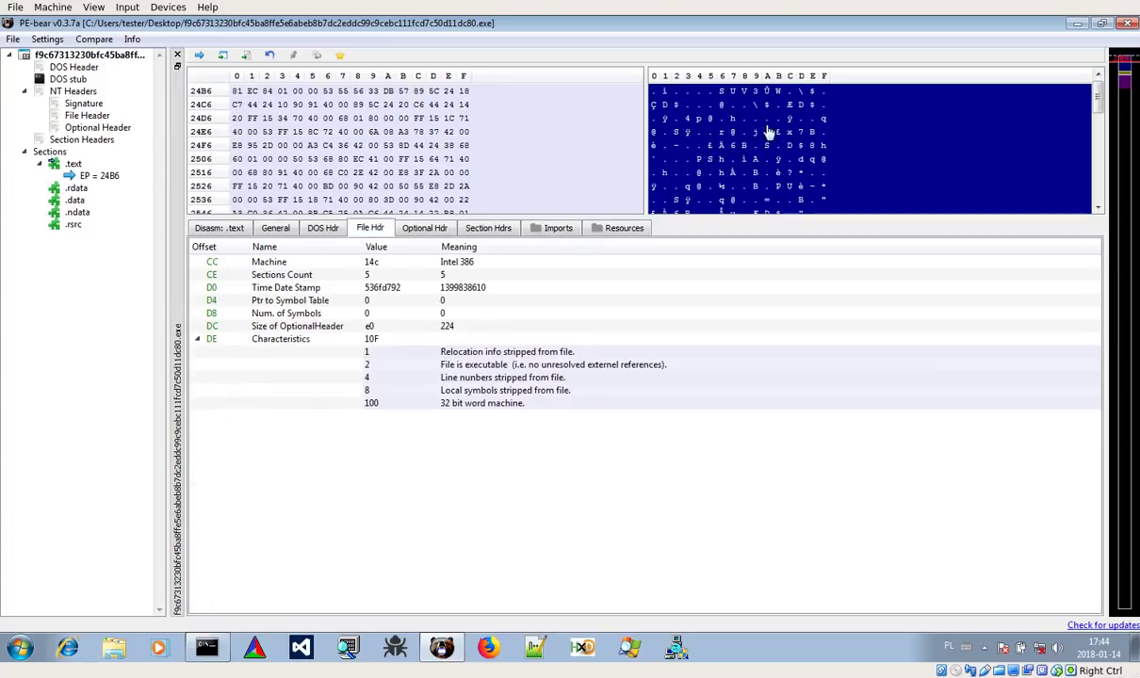
Open the hollows_hunter folder from the desktop and run hollows_hunter.exe in the Command Prompt for a baseline scan.
{"action": "left_click", "coordinate": [1121, 26]}
{"action": "double_click", "coordinate": [15, 296]}
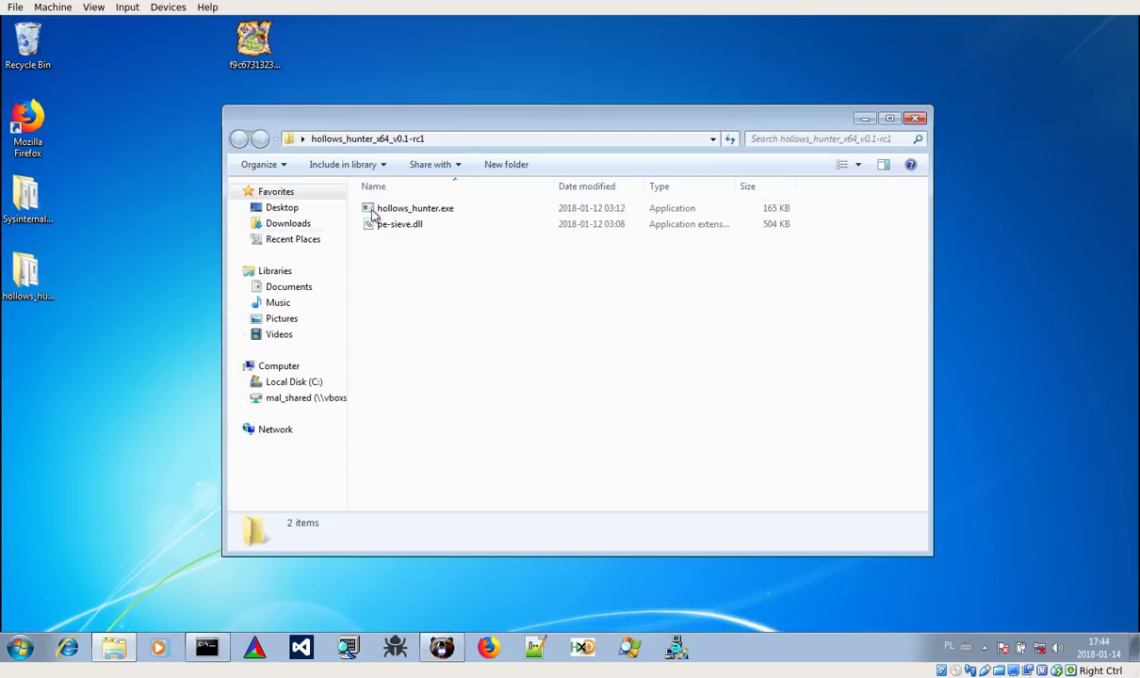
{"action": "left_click", "coordinate": [207, 647]}
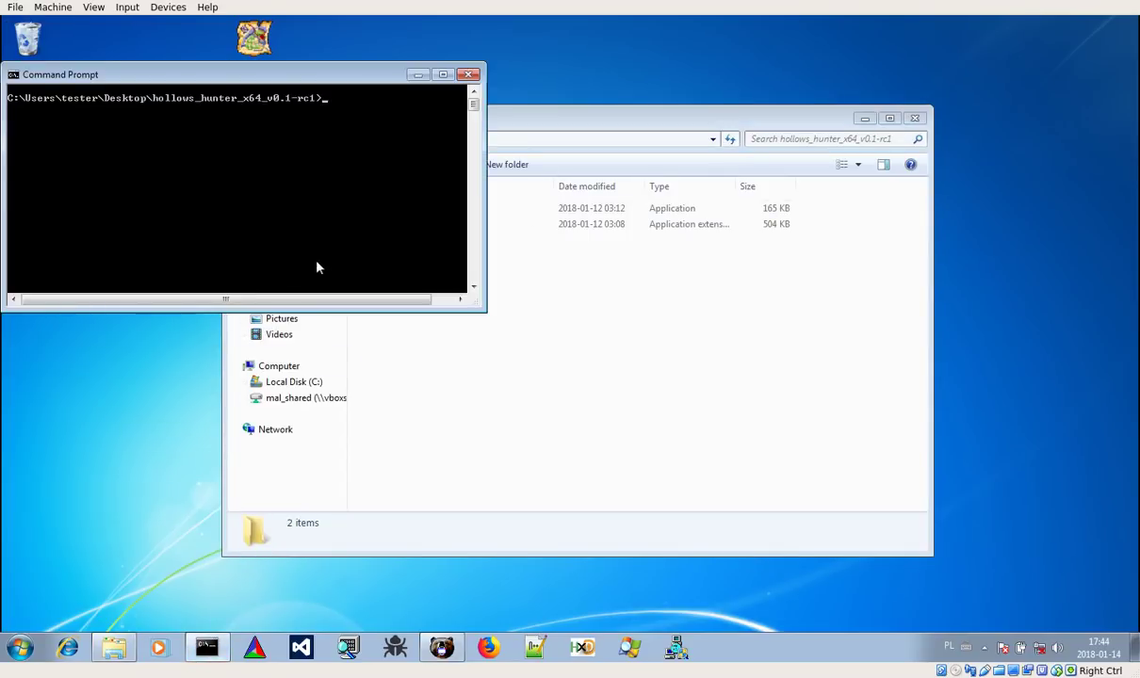
{"action": "type", "text": "ho"}
{"action": "key", "text": "Tab"}
{"action": "key", "text": "Return"}
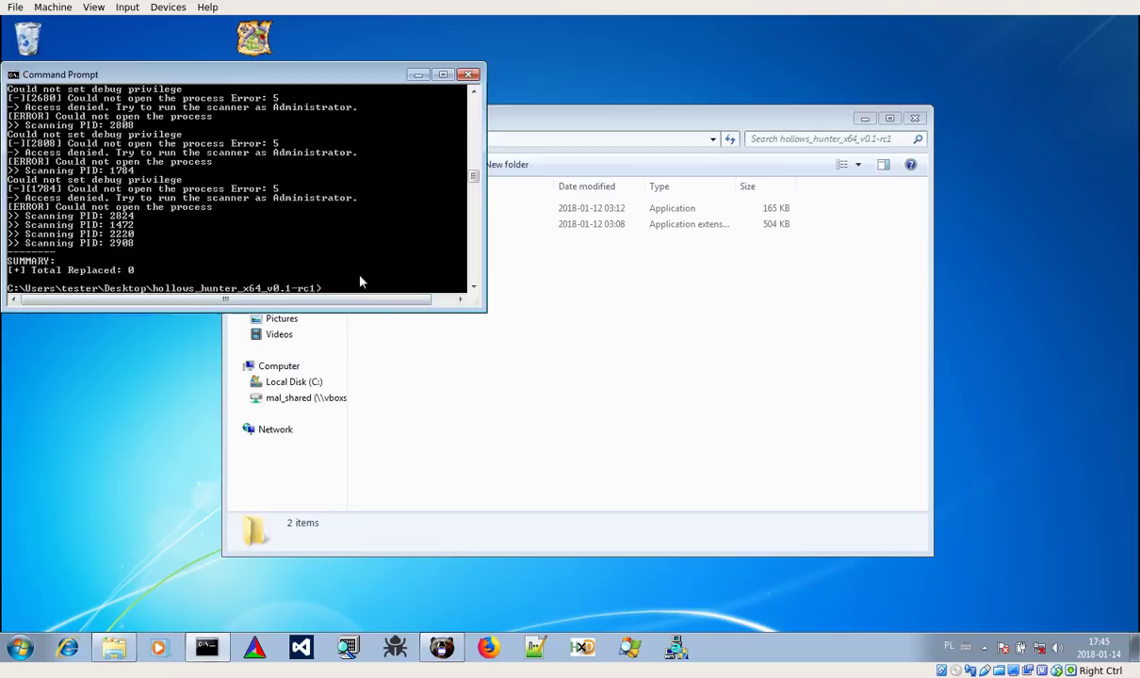
Launch Process Explorer (procexp64.exe) and select the process of the sample executable started from the desktop.
{"action": "left_click", "coordinate": [644, 358]}
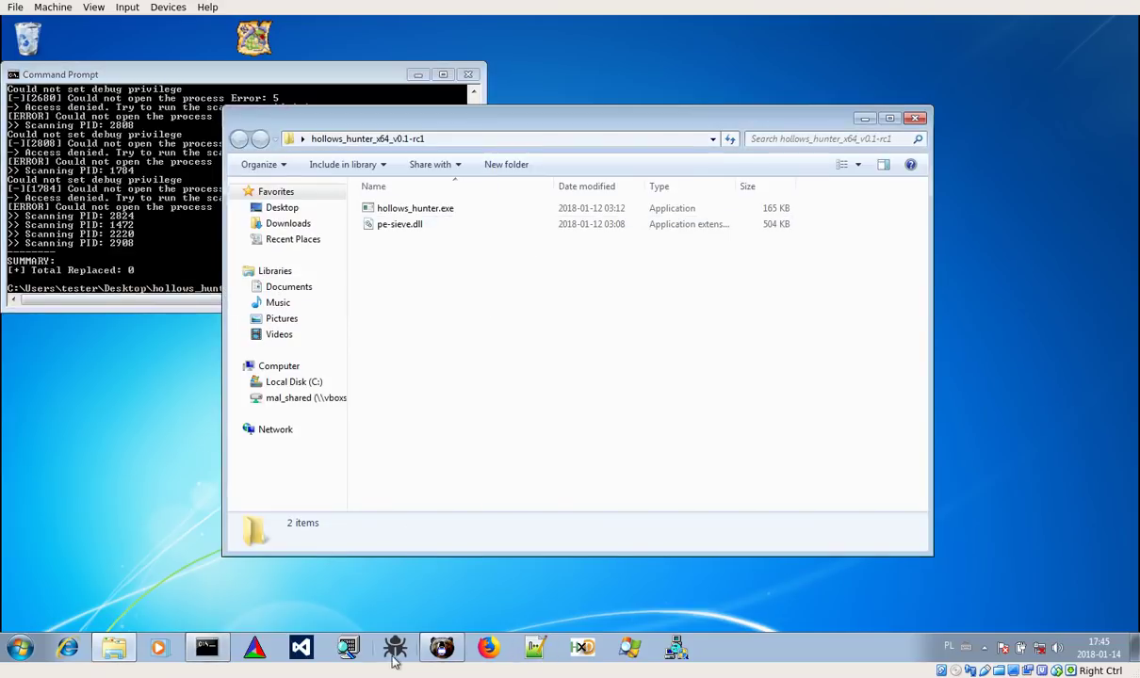
{"action": "left_click", "coordinate": [629, 648]}
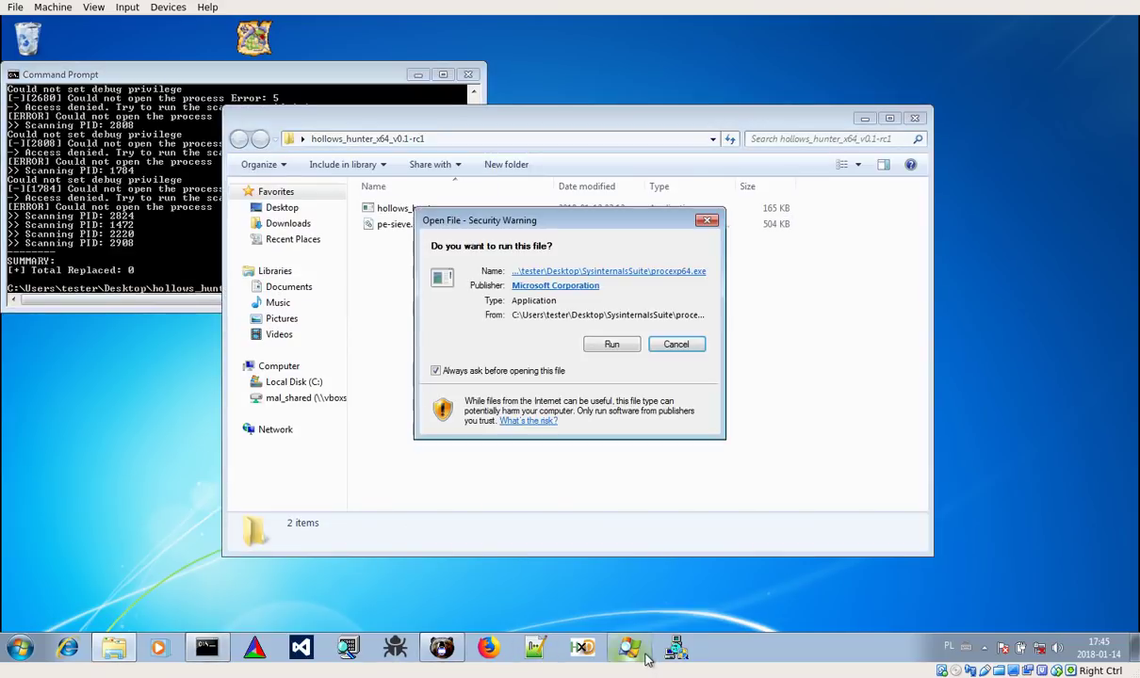
{"action": "left_click", "coordinate": [611, 344]}
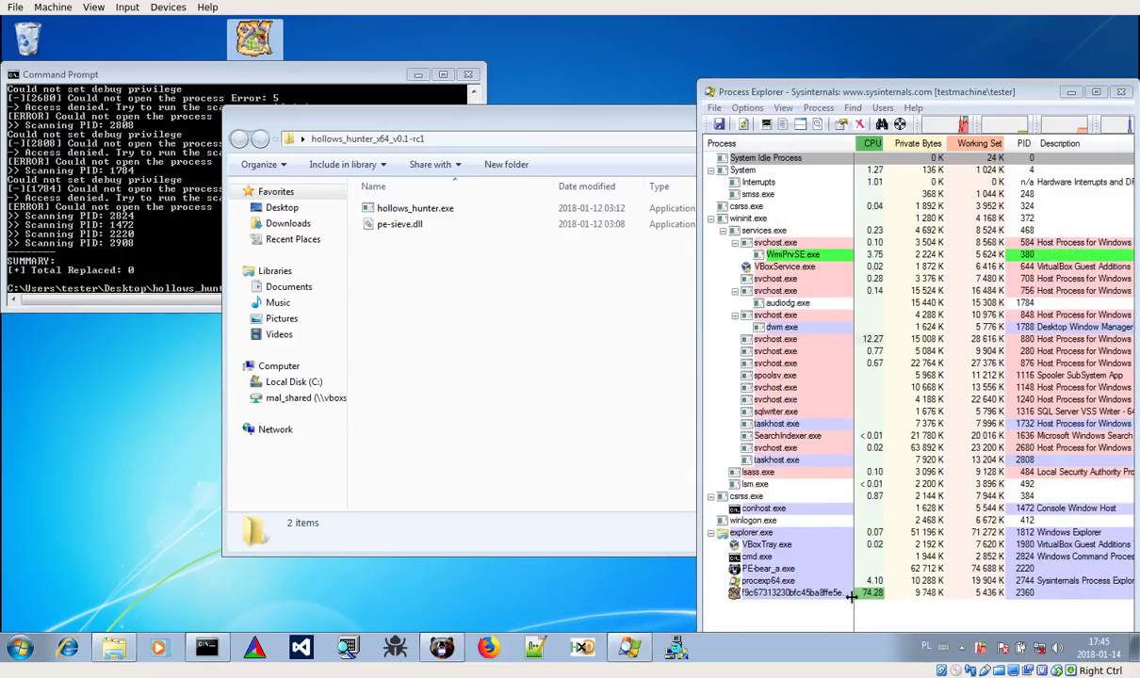
{"action": "left_click", "coordinate": [832, 594]}
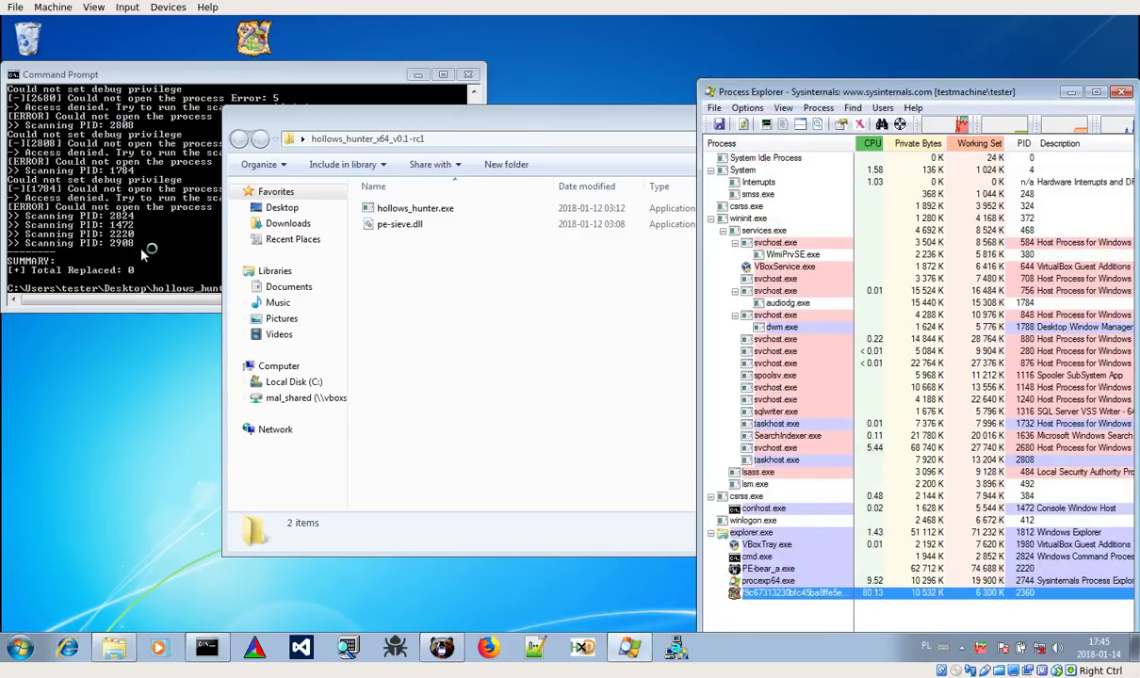
Scan the system again with hollows_hunter.exe in the Command Prompt while the sample is running.
{"action": "left_click", "coordinate": [141, 249]}
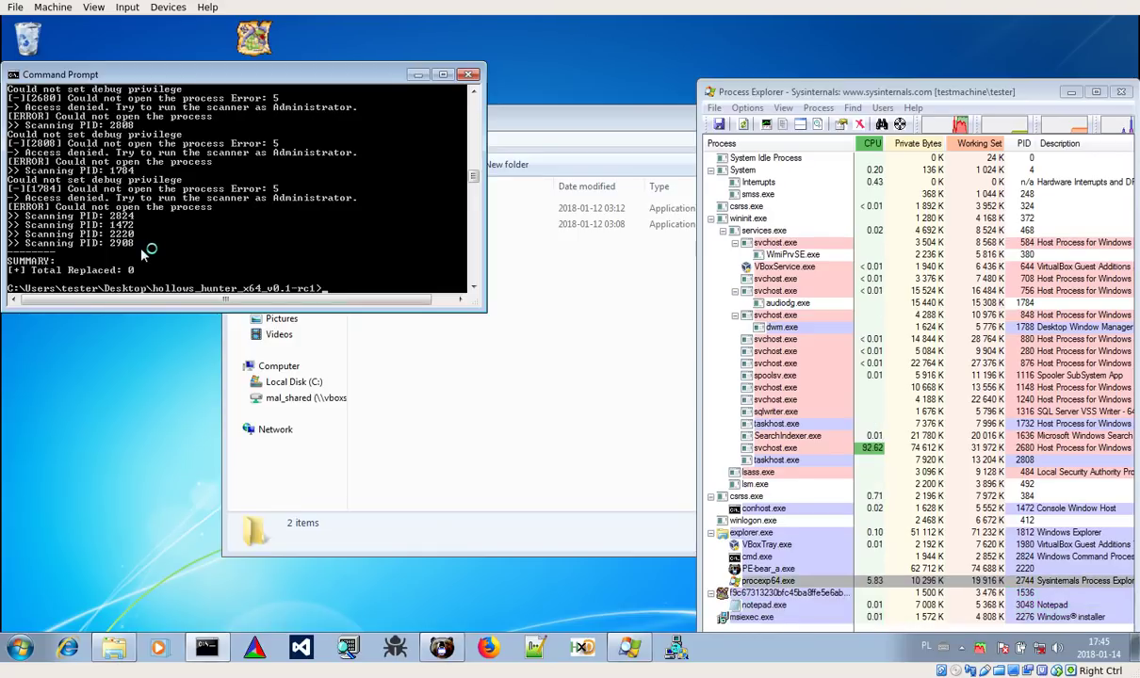
{"action": "type", "text": "h"}
{"action": "key", "text": "Tab"}
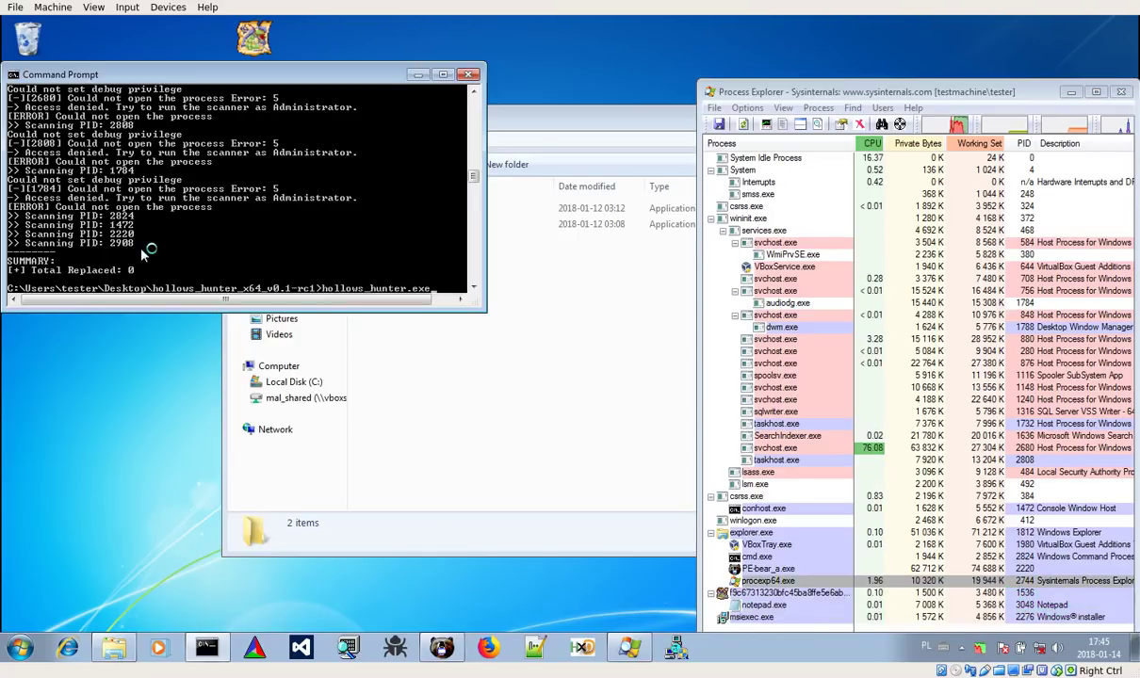
{"action": "key", "text": "Return"}
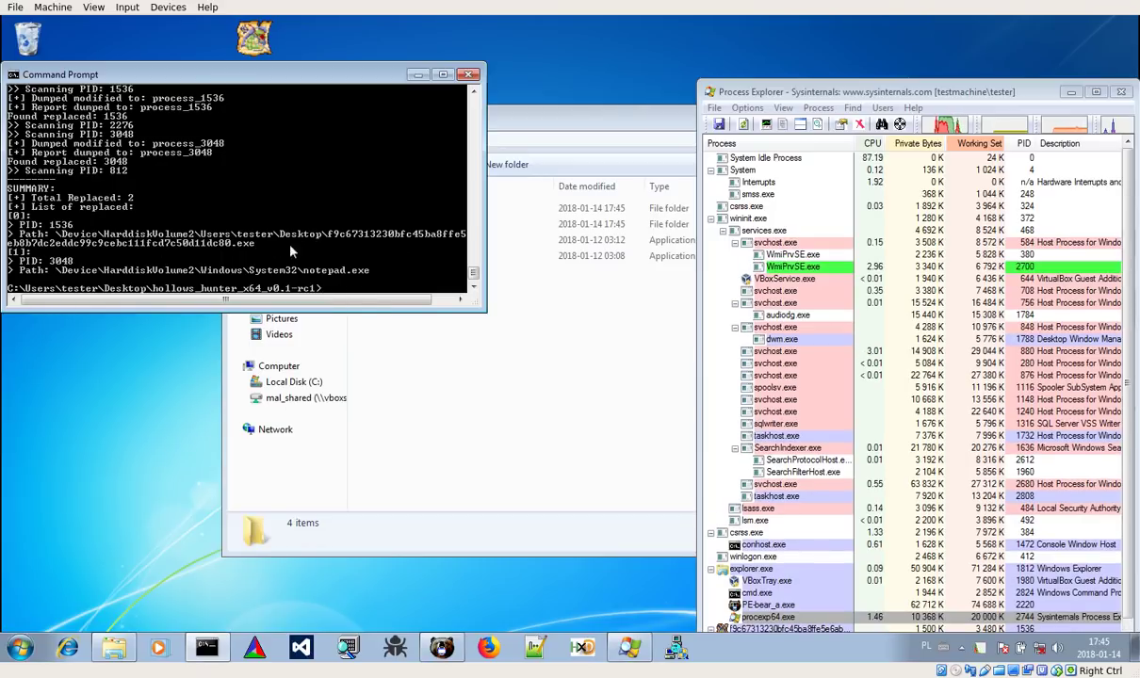
Look through the process_3048 and process_1536 dump folders in the hollows_hunter directory.
{"action": "left_click", "coordinate": [600, 420]}
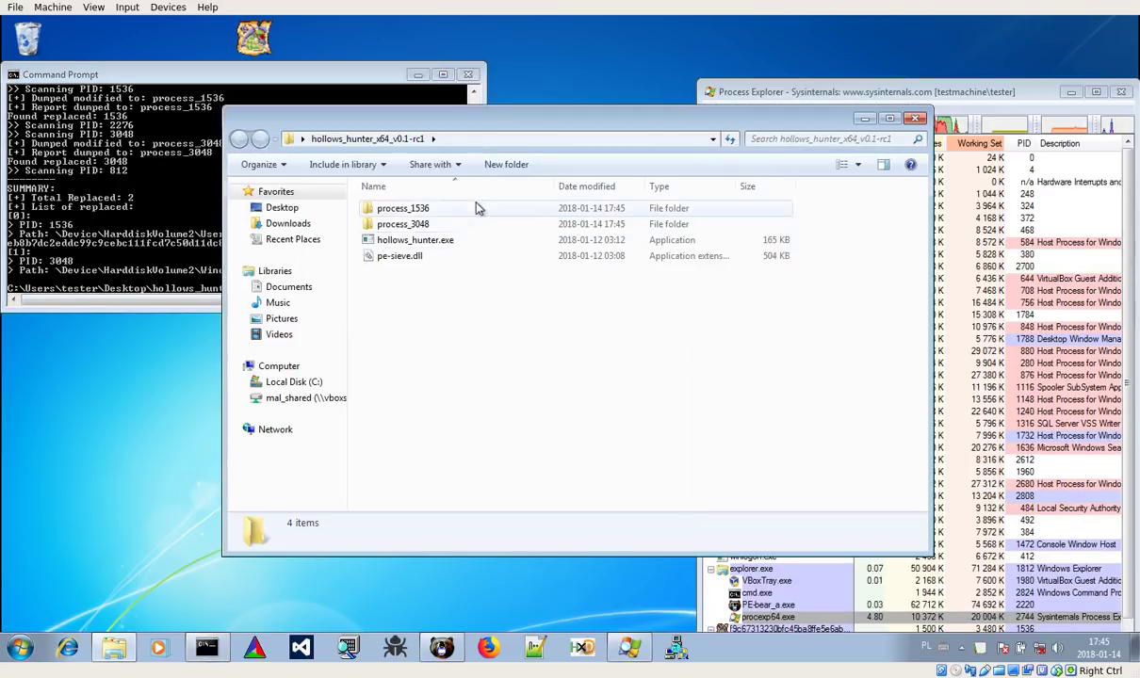
{"action": "double_click", "coordinate": [400, 224]}
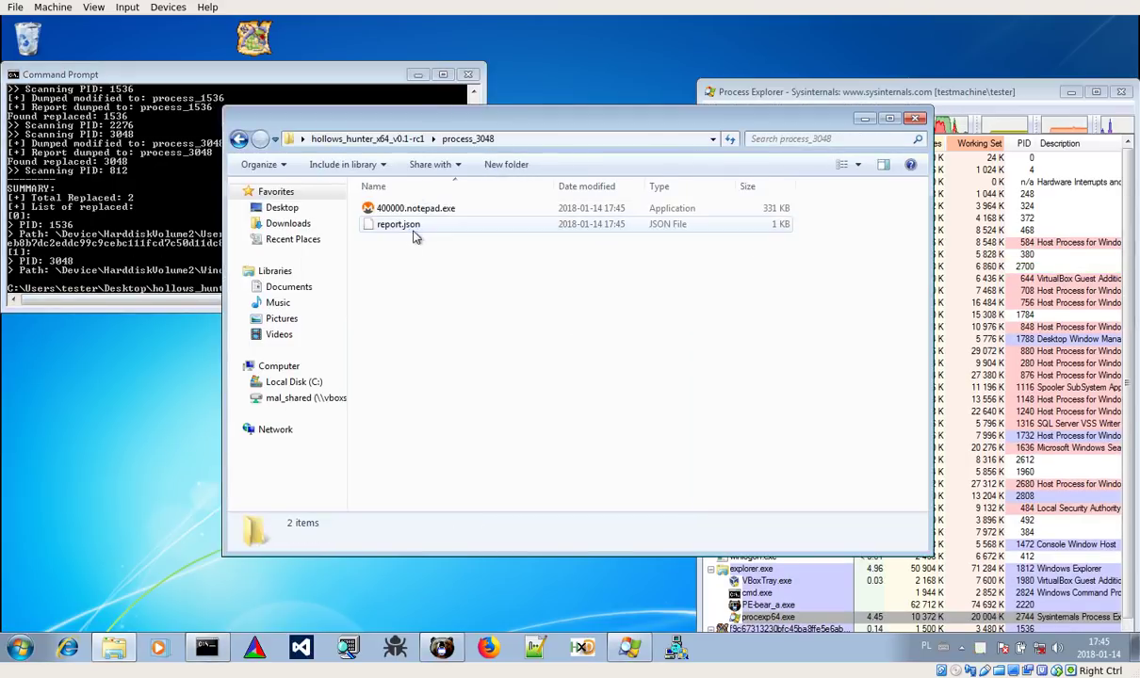
{"action": "left_click", "coordinate": [367, 139]}
{"action": "double_click", "coordinate": [414, 209]}
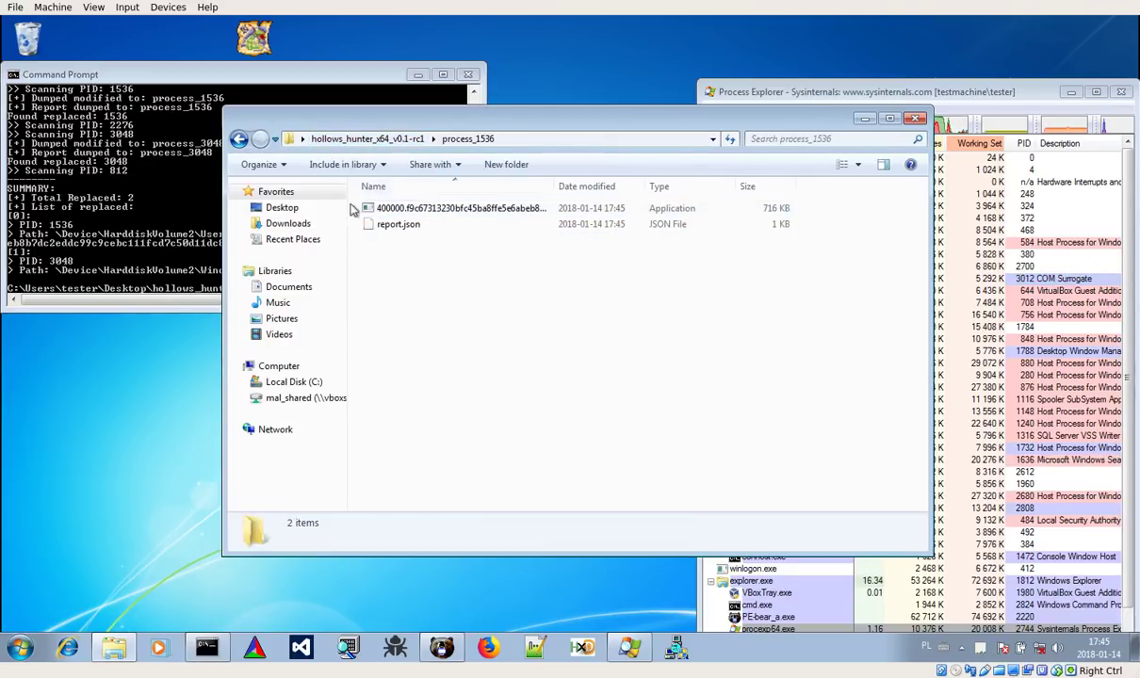
Open report.json from the process_1536 folder in Notepad++ and highlight the module value 400000.
{"action": "left_click", "coordinate": [400, 224]}
{"action": "right_click", "coordinate": [414, 224]}
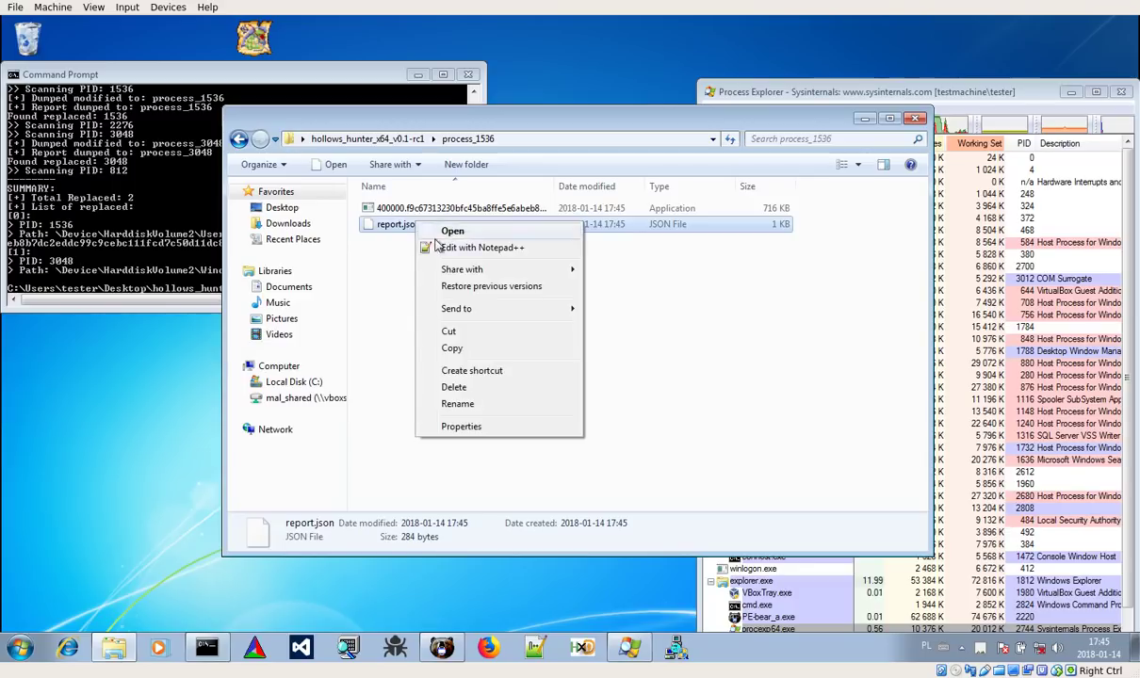
{"action": "left_click", "coordinate": [481, 247]}
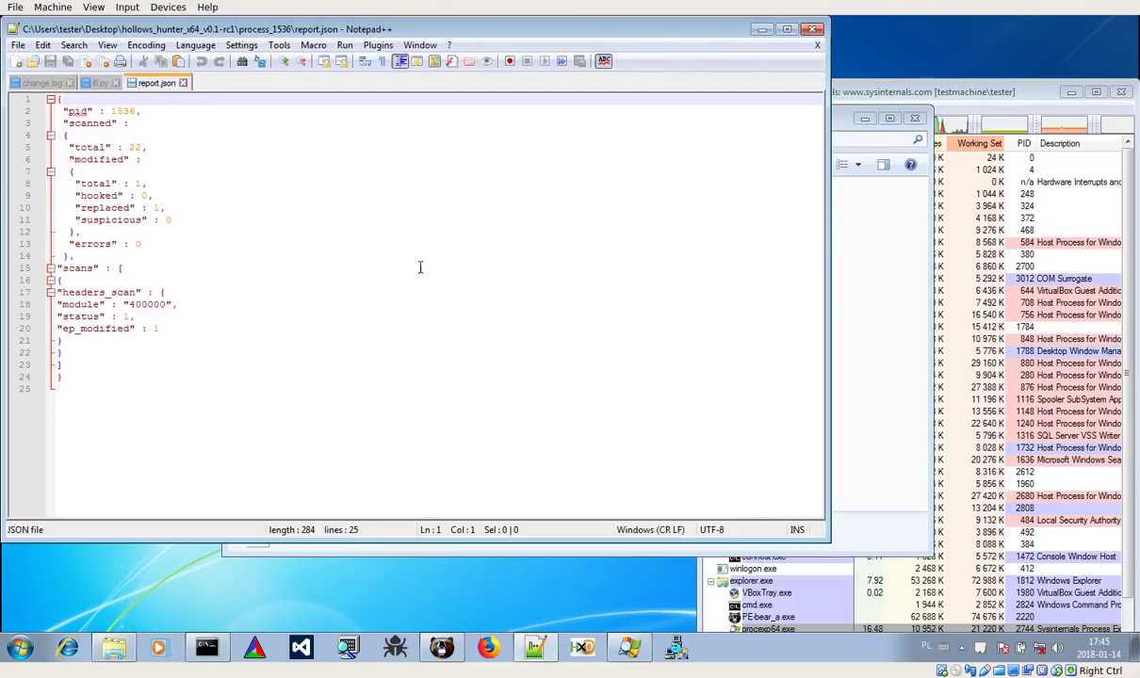
{"action": "left_click_drag", "start_coordinate": [388, 31], "coordinate": [868, 87]}
{"action": "double_click", "coordinate": [648, 349]}
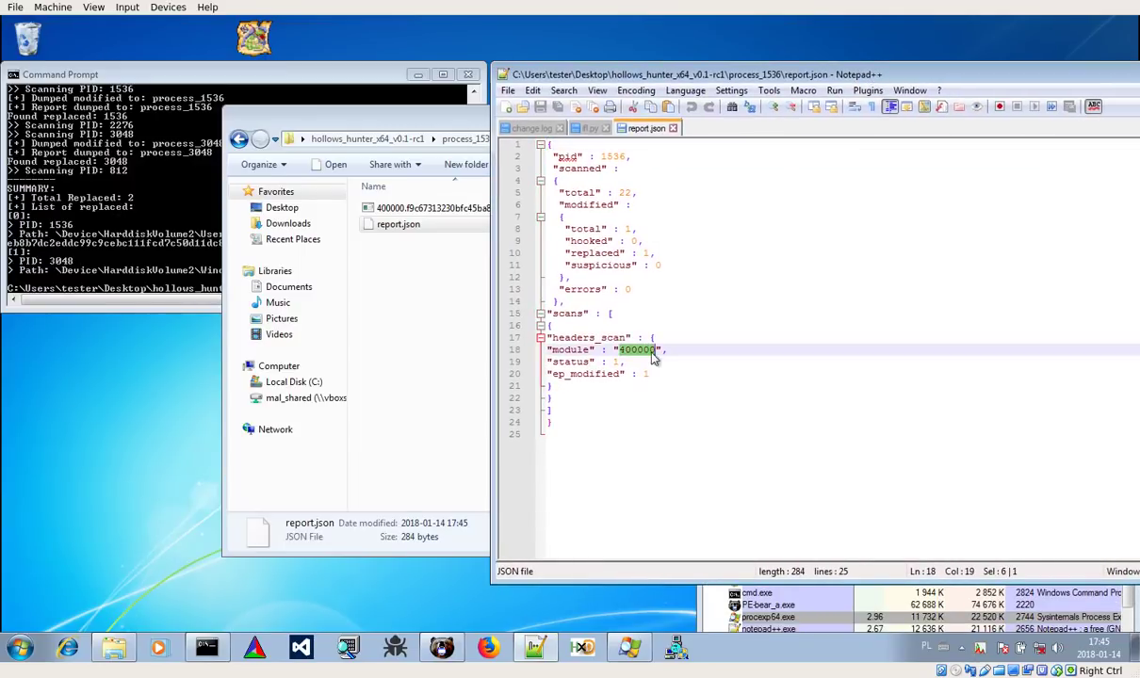
Open report.json from the process_3048 folder in Notepad++ to review it, and close the editor.
{"action": "left_click", "coordinate": [455, 376]}
{"action": "left_click", "coordinate": [391, 139]}
{"action": "double_click", "coordinate": [414, 226]}
{"action": "left_click_drag", "start_coordinate": [402, 228], "coordinate": [1069, 229]}
{"action": "left_click", "coordinate": [1069, 229]}
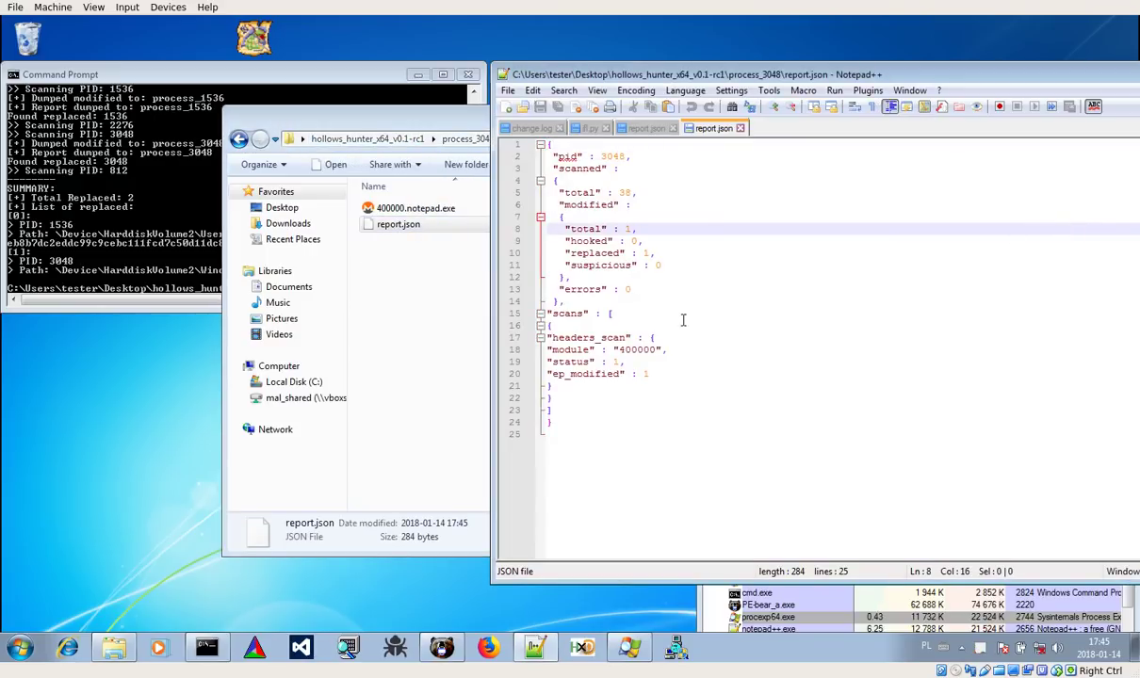
{"action": "left_click_drag", "start_coordinate": [887, 89], "coordinate": [426, 238]}
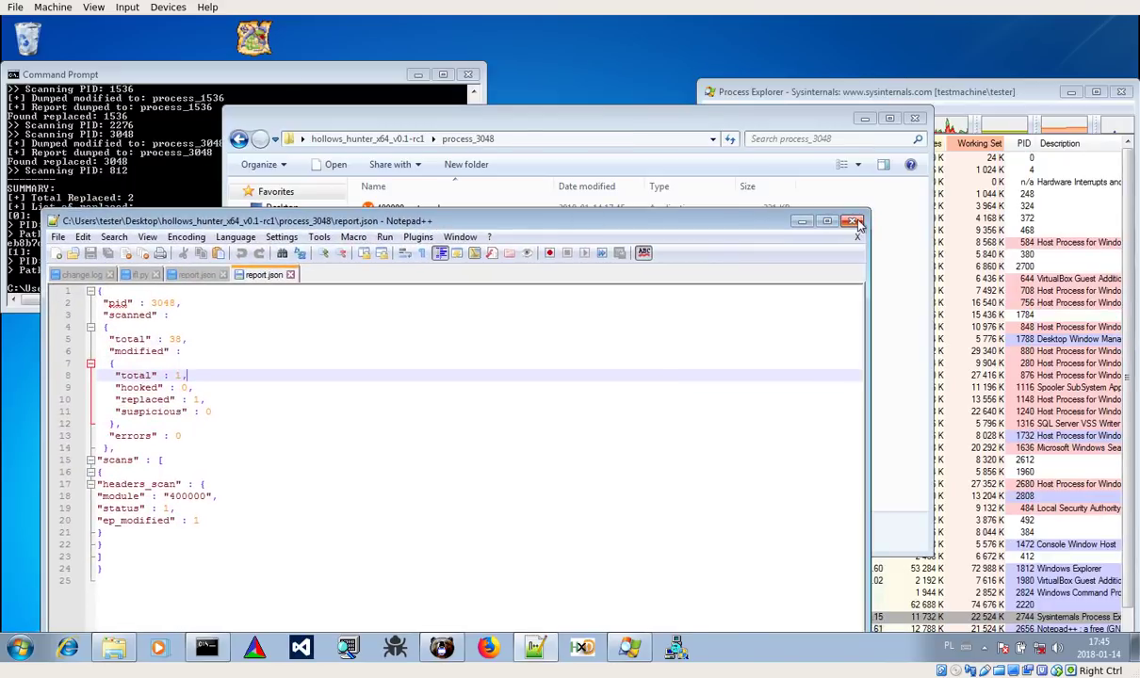
{"action": "left_click", "coordinate": [508, 207]}
Switch to PE-bear and load 400000.notepad.exe from the process_3048 folder into it.
{"action": "key", "text": "alt+Tab"}
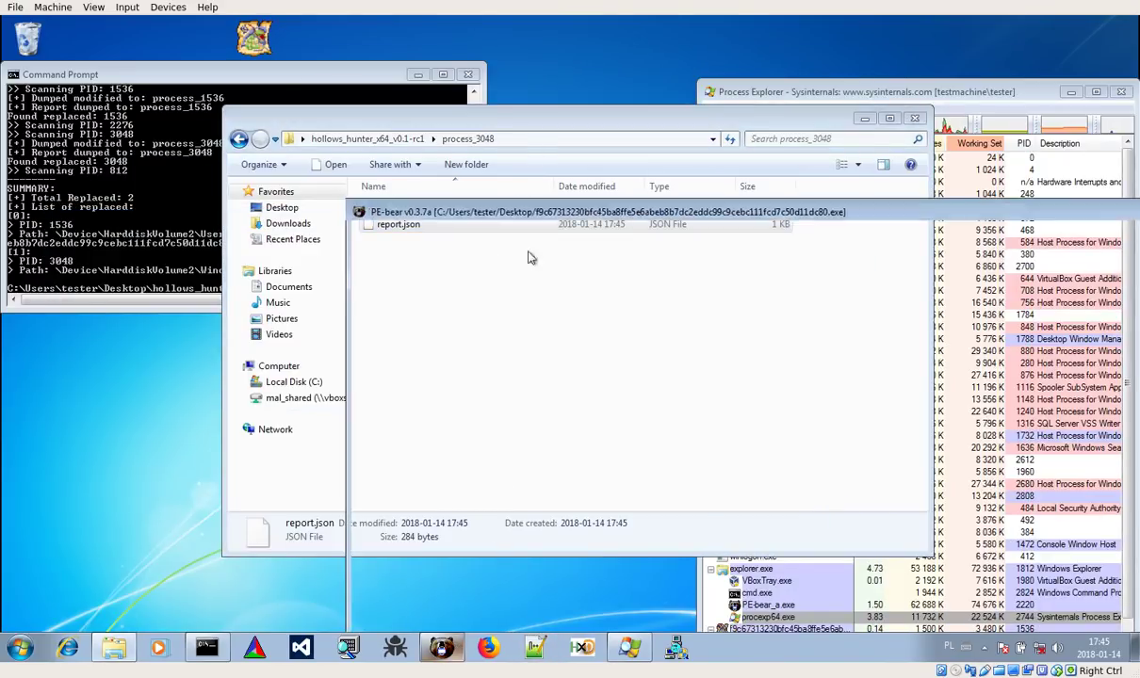
{"action": "left_click_drag", "start_coordinate": [439, 215], "coordinate": [610, 87]}
{"action": "left_click_drag", "start_coordinate": [415, 208], "coordinate": [612, 302]}
Load the dumped 400000 sample executable from the process_1536 folder into PE-bear.
{"action": "left_click", "coordinate": [414, 142]}
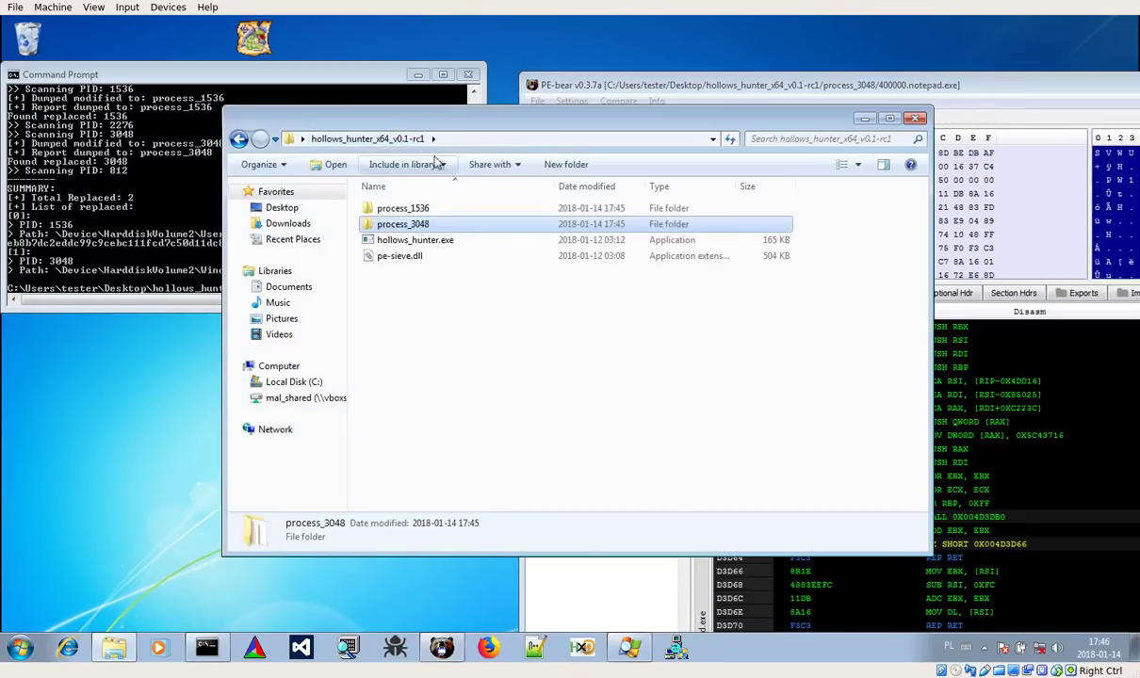
{"action": "double_click", "coordinate": [393, 206]}
{"action": "left_click_drag", "start_coordinate": [396, 215], "coordinate": [470, 34]}
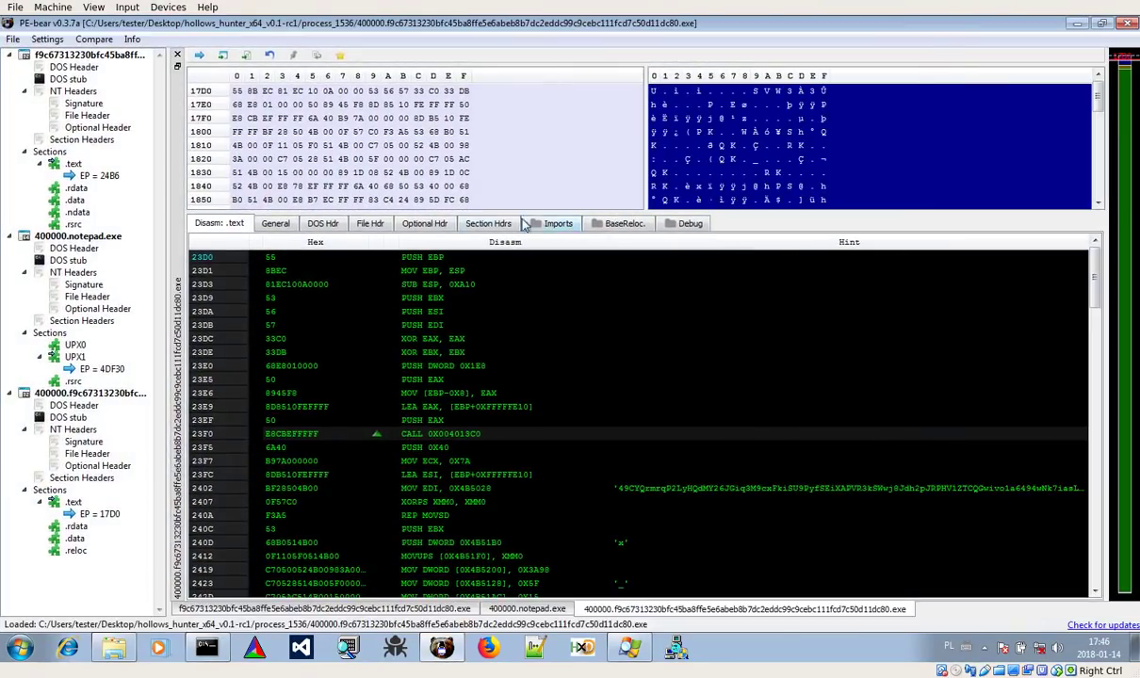
Examine the section headers and imports of the process_1536 dump.
{"action": "left_click", "coordinate": [511, 226]}
{"action": "left_click", "coordinate": [559, 226]}
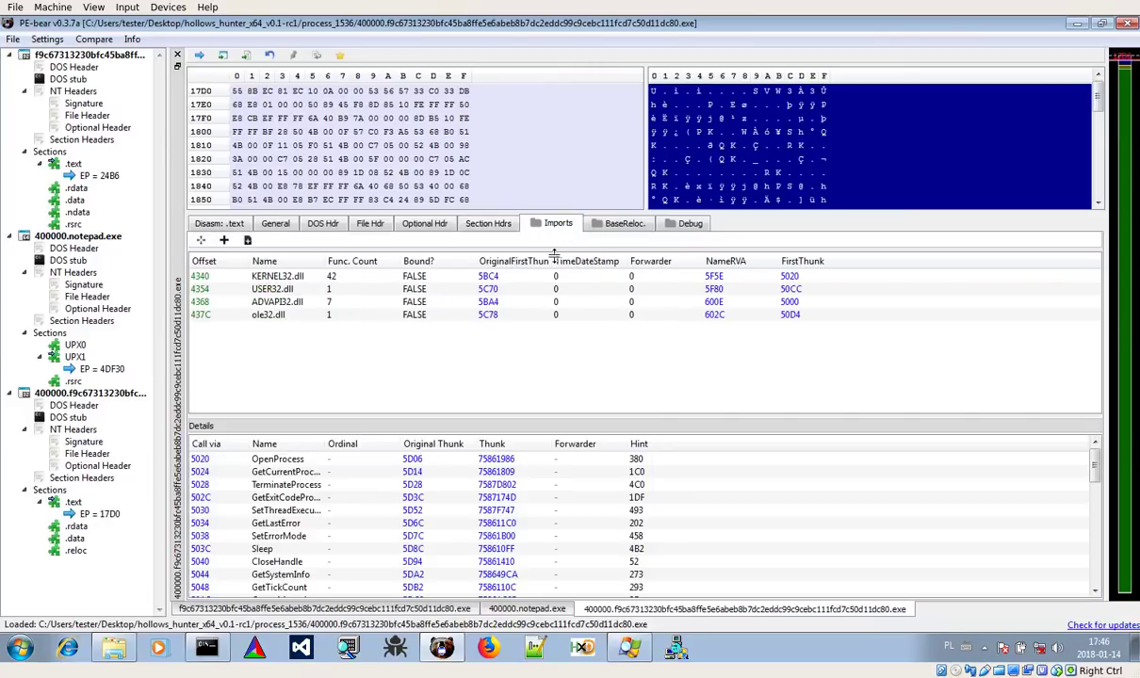
{"action": "scroll", "coordinate": [331, 507], "scroll_direction": "down", "scroll_amount": 10}
{"action": "scroll", "coordinate": [346, 551], "scroll_direction": "up", "scroll_amount": 10}
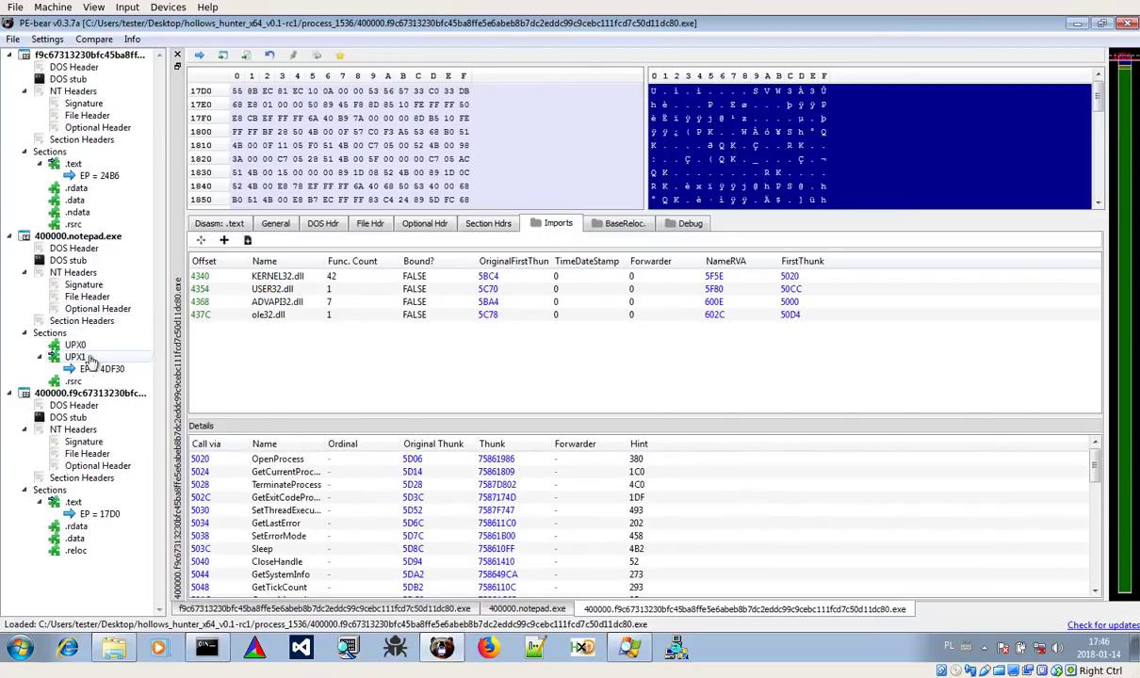
Examine the imports of the 400000.notepad.exe dump, including the ADVAPI32.dll entry.
{"action": "left_click", "coordinate": [94, 368]}
{"action": "left_click", "coordinate": [621, 224]}
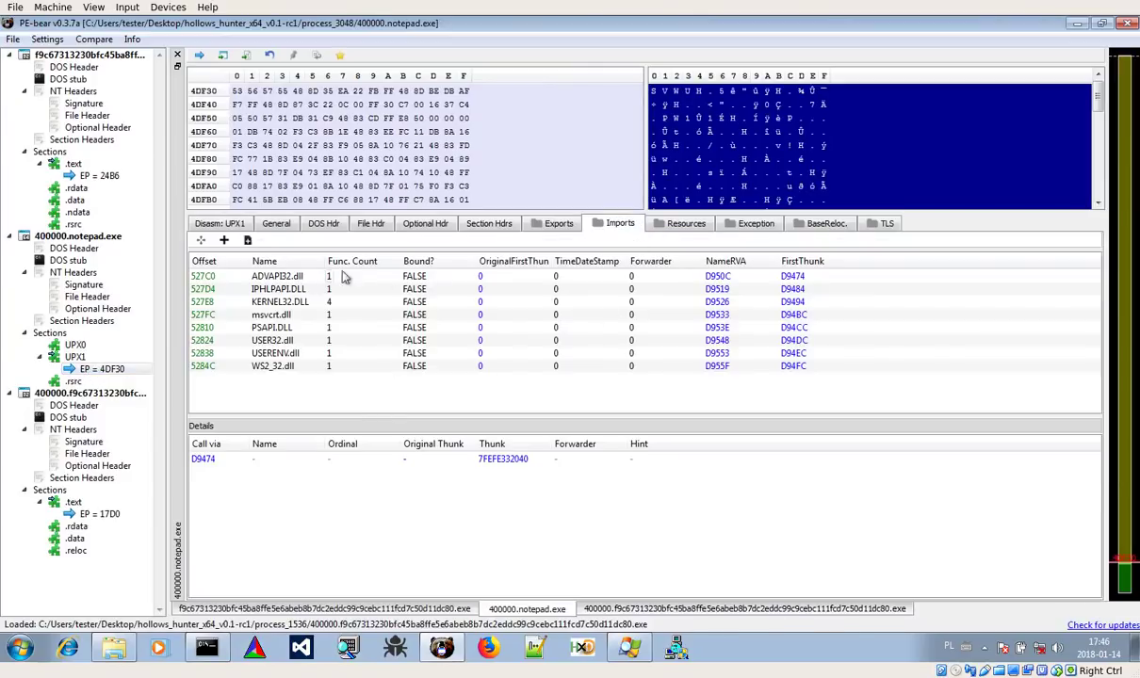
{"action": "left_click", "coordinate": [268, 353]}
{"action": "left_click", "coordinate": [270, 276]}
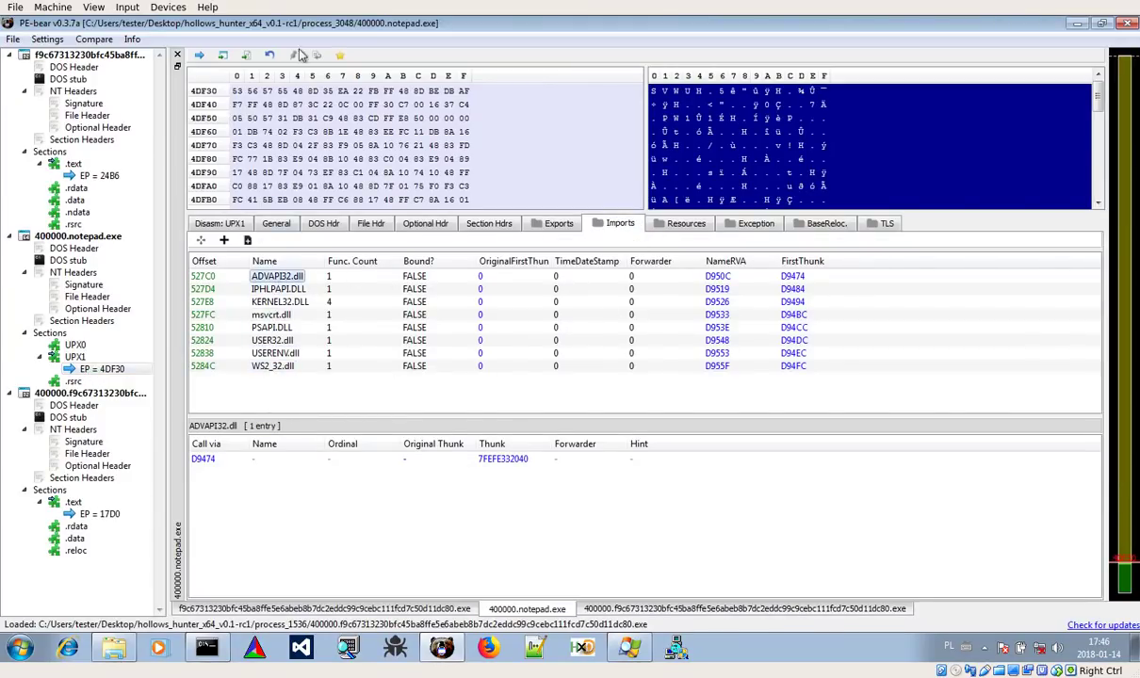
Reload the 400000.notepad.exe dump and recheck the ADVAPI32.dll entry in its imports.
{"action": "right_click", "coordinate": [68, 272]}
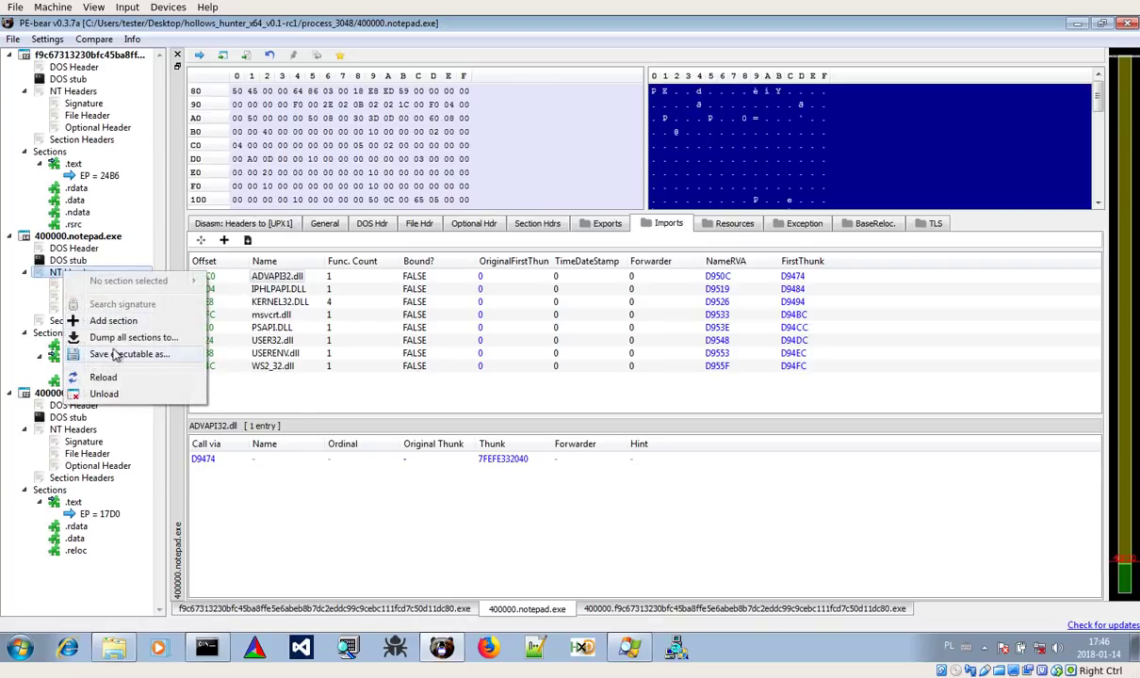
{"action": "left_click", "coordinate": [104, 377]}
{"action": "left_click", "coordinate": [52, 500]}
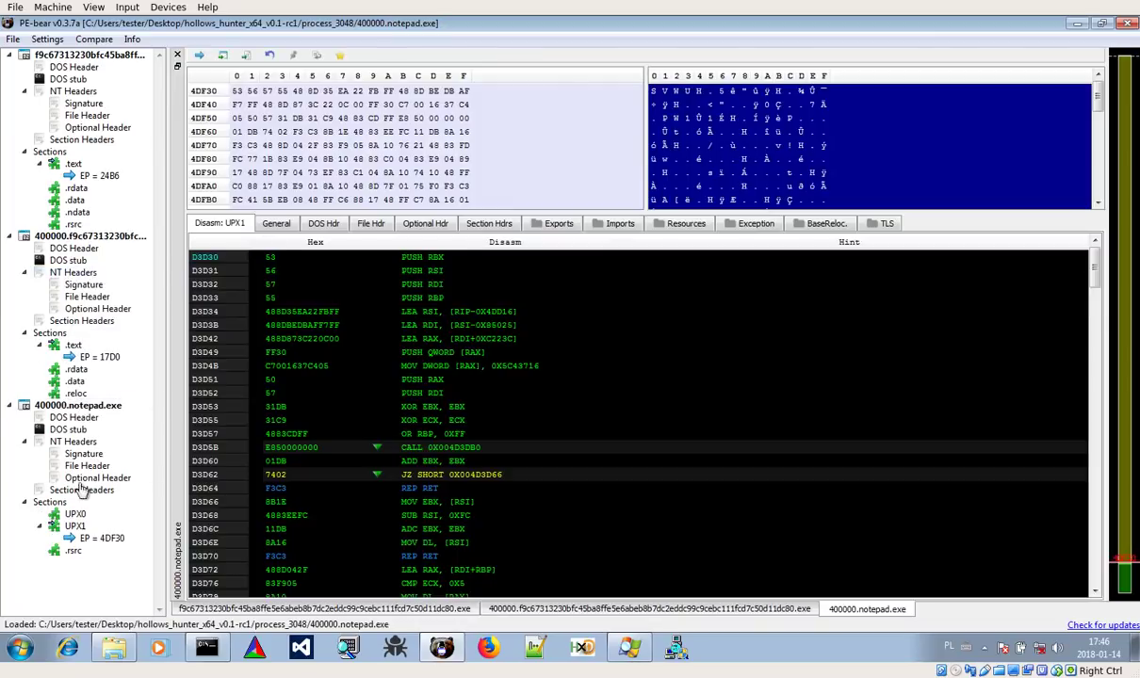
{"action": "left_click", "coordinate": [618, 224]}
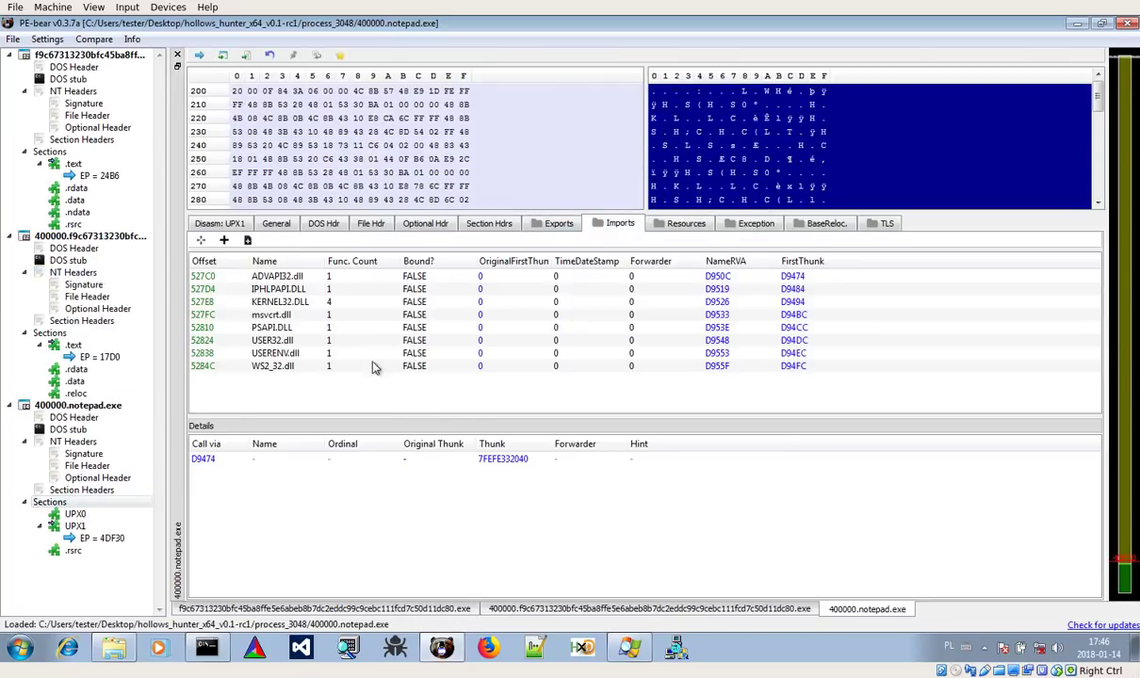
{"action": "left_click", "coordinate": [278, 276]}
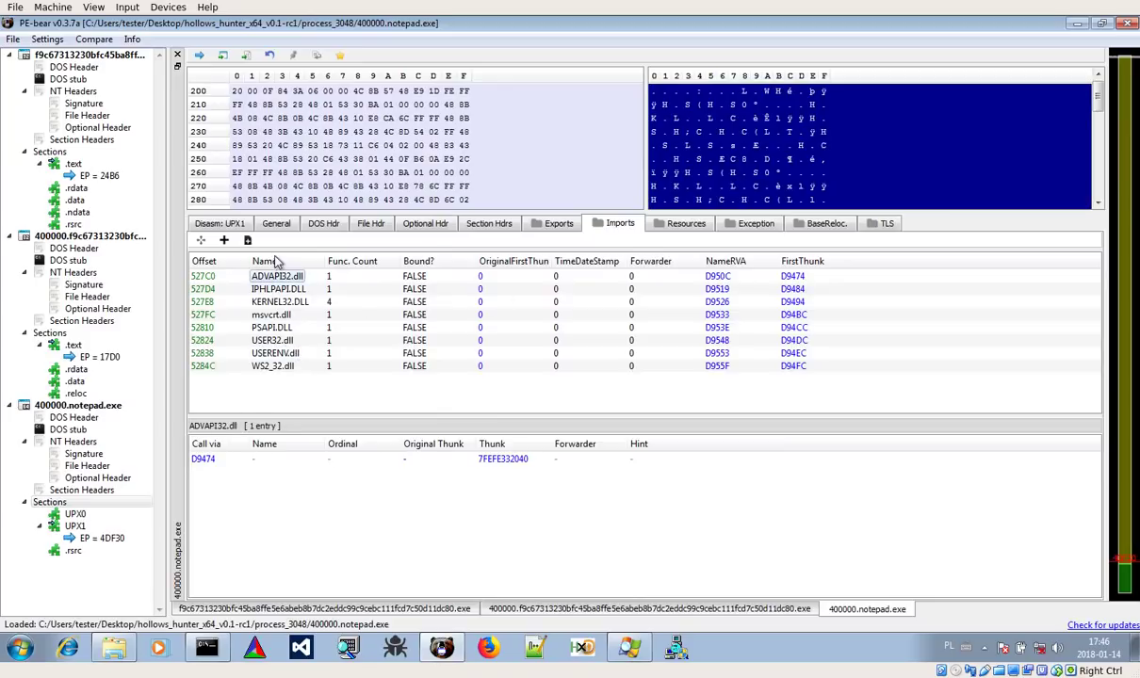
Restore PE-bear to a smaller window and rerun hollows_hunter.exe in the Command Prompt to dump the processes again.
{"action": "double_click", "coordinate": [390, 23]}
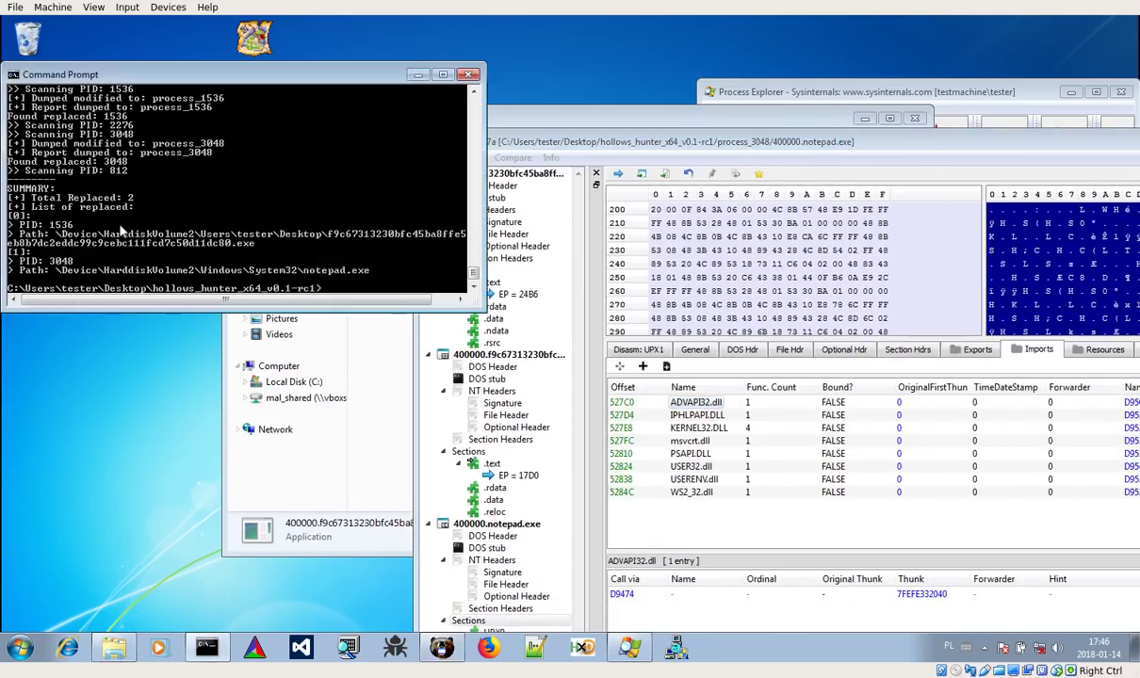
{"action": "key", "text": "Up"}
{"action": "key", "text": "Return"}
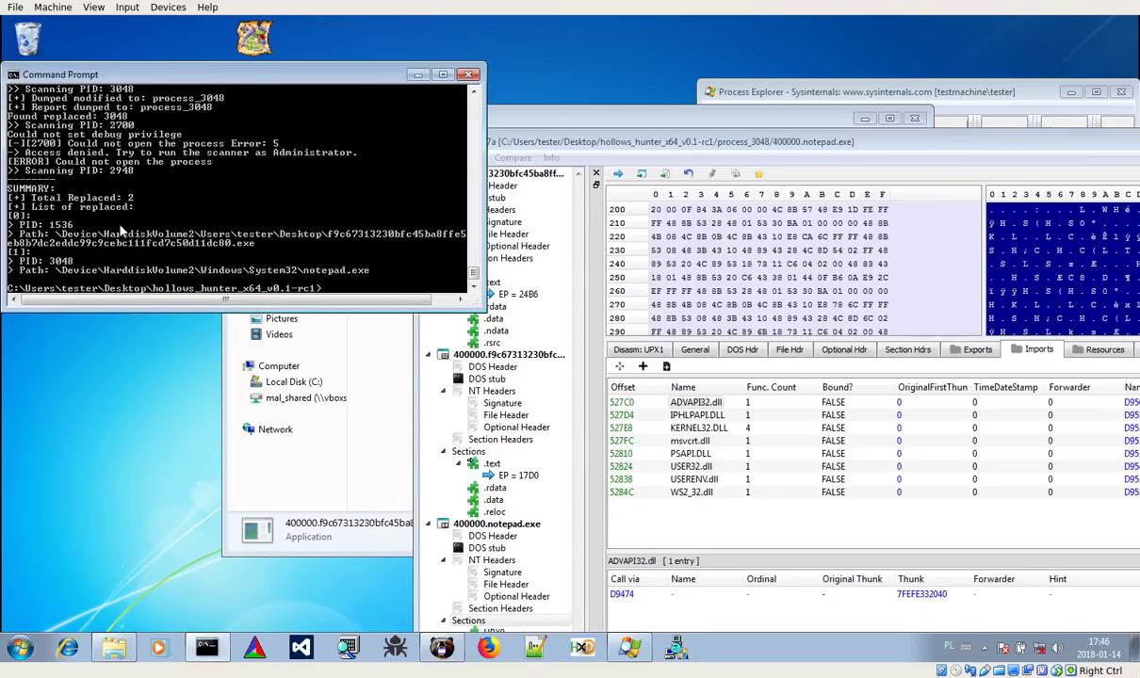
Reload the newly dumped 400000.notepad.exe and examine its imports in the maximized window, including the WS2_32.dll entry.
{"action": "right_click", "coordinate": [504, 520]}
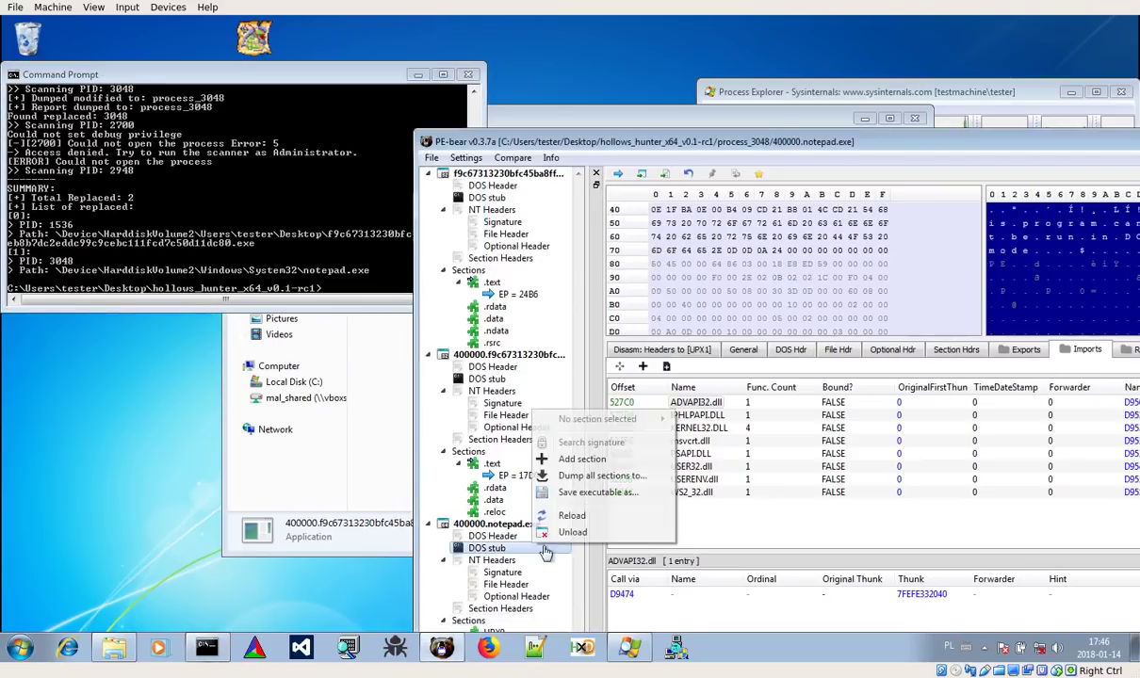
{"action": "left_click", "coordinate": [556, 505]}
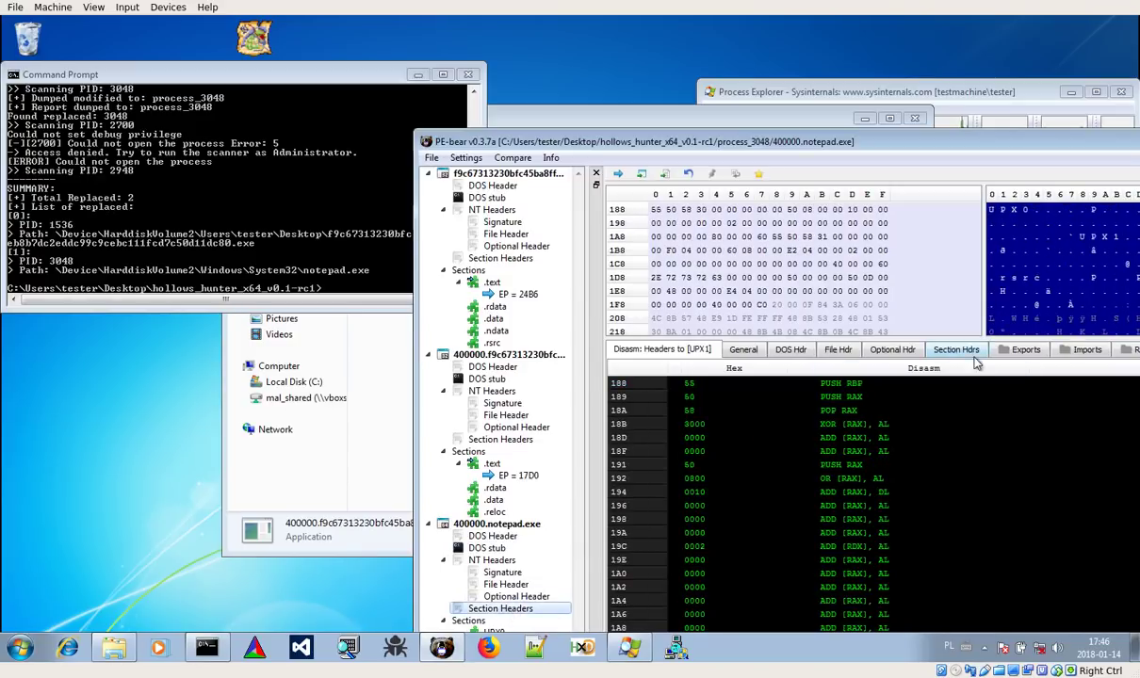
{"action": "left_click", "coordinate": [956, 349]}
{"action": "left_click", "coordinate": [1031, 352]}
{"action": "left_click", "coordinate": [1088, 350]}
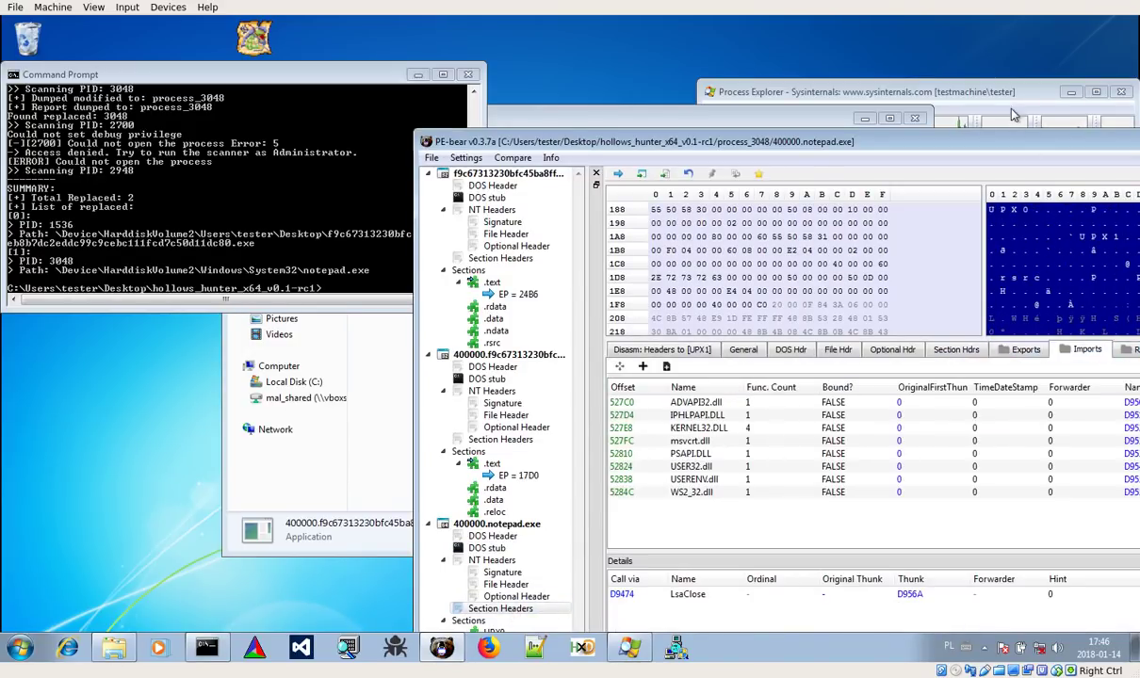
{"action": "double_click", "coordinate": [1009, 143]}
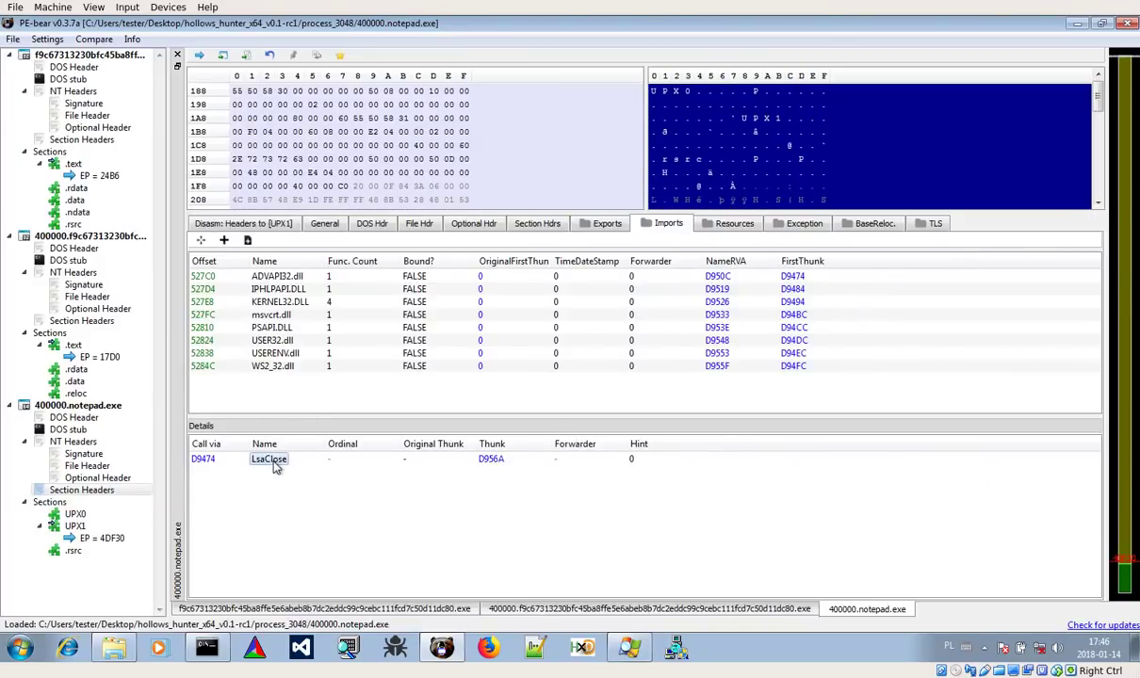
{"action": "mouse_move", "coordinate": [292, 367]}
{"action": "left_mouse_down"}
{"action": "mouse_move", "coordinate": [300, 325]}
{"action": "mouse_move", "coordinate": [283, 264]}
{"action": "mouse_move", "coordinate": [272, 371]}
{"action": "left_mouse_up"}
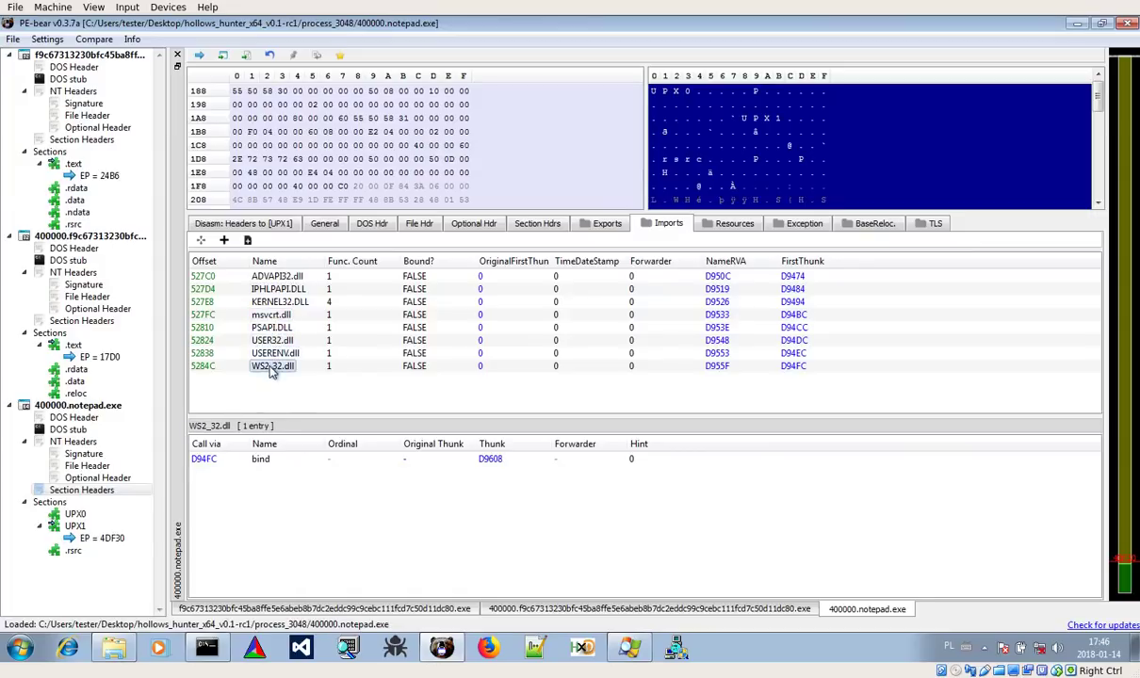
Examine the exports of the 400000.notepad.exe dump, widening the function name column to read the full names.
{"action": "left_click", "coordinate": [102, 538]}
{"action": "left_click", "coordinate": [554, 229]}
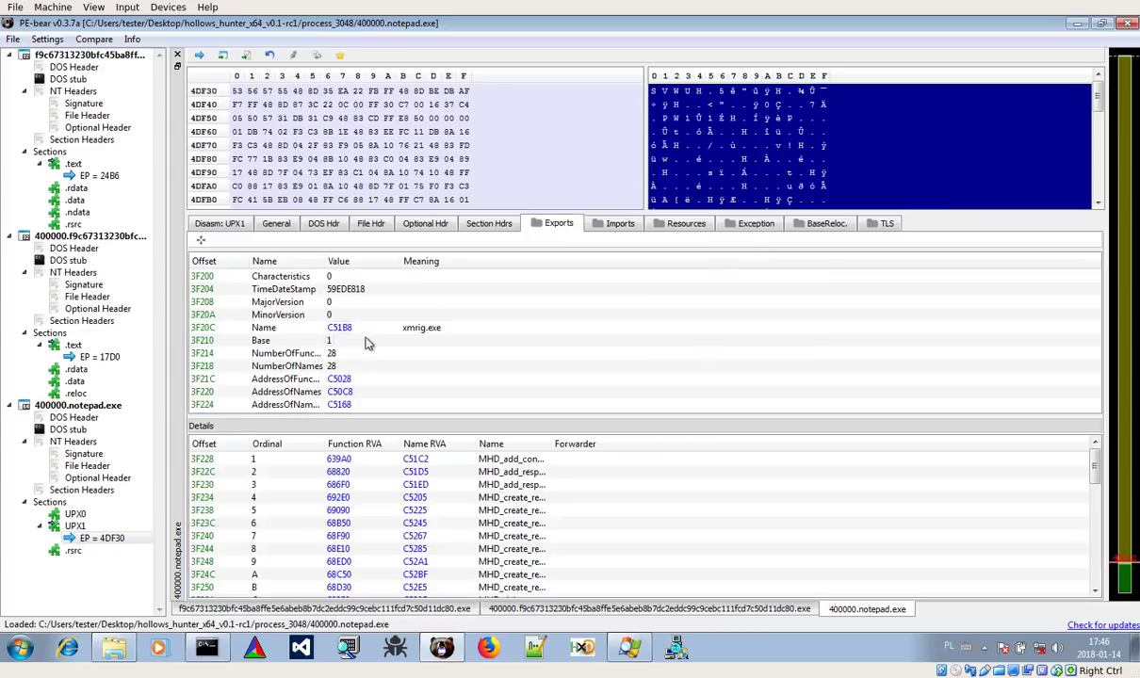
{"action": "left_click_drag", "start_coordinate": [554, 443], "coordinate": [753, 443]}
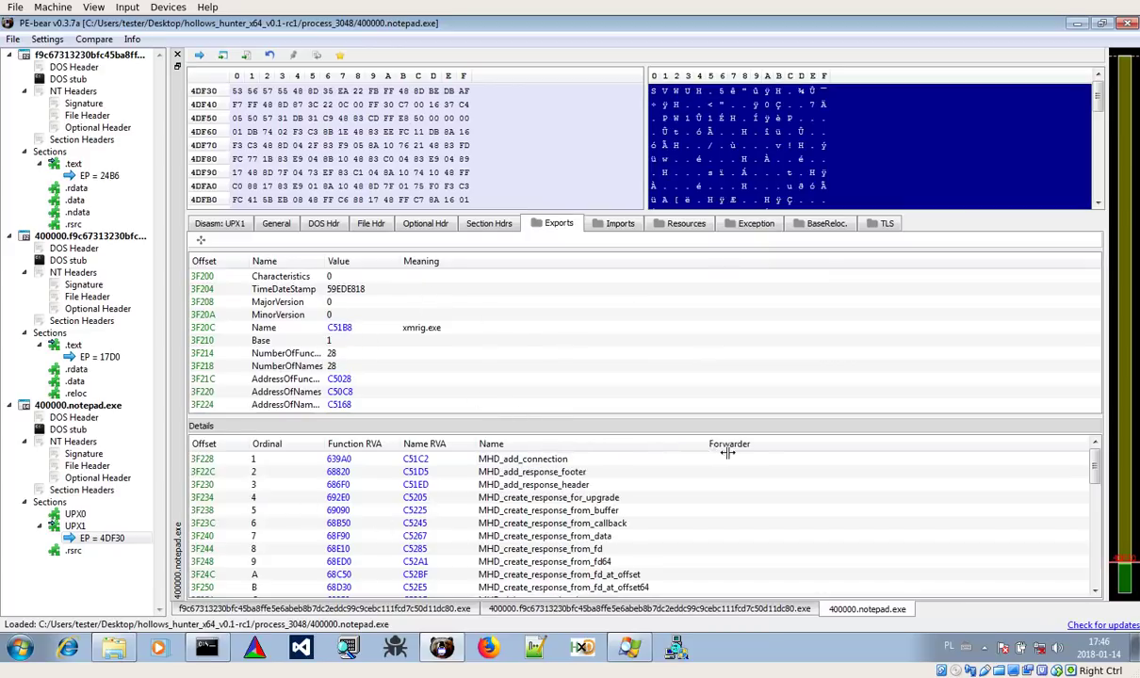
Examine the section headers, base relocations and debug directory of the process_1536 dump.
{"action": "left_click", "coordinate": [76, 332]}
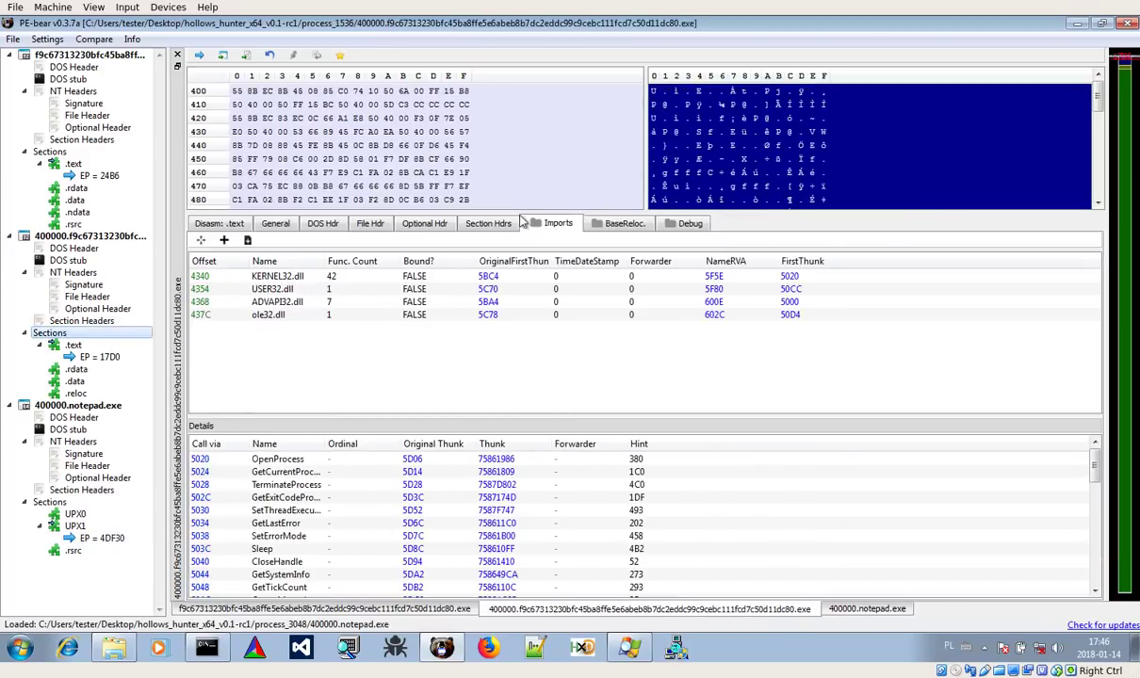
{"action": "left_click", "coordinate": [98, 357]}
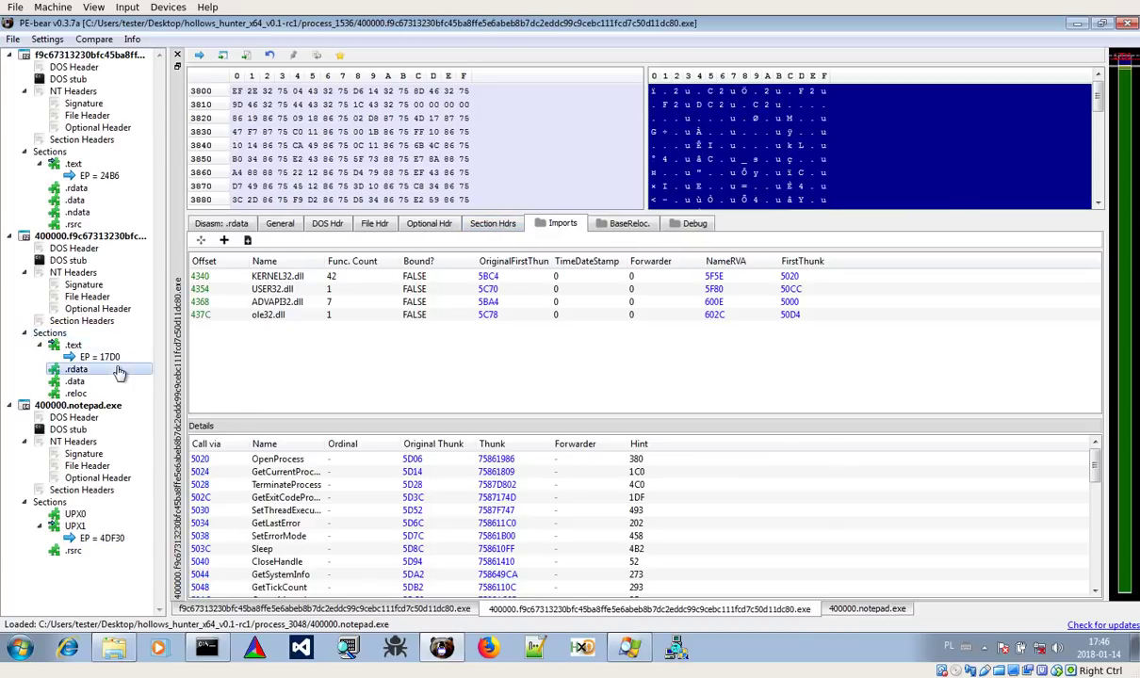
{"action": "left_click", "coordinate": [506, 230]}
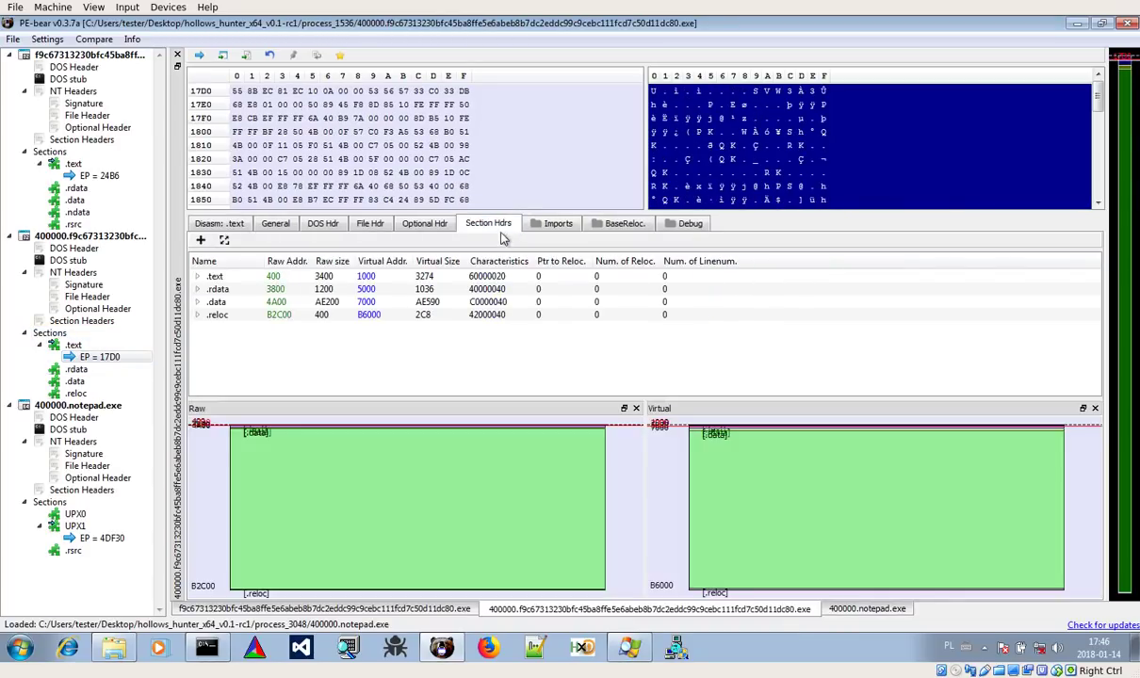
{"action": "left_click", "coordinate": [625, 224]}
{"action": "left_click", "coordinate": [686, 225]}
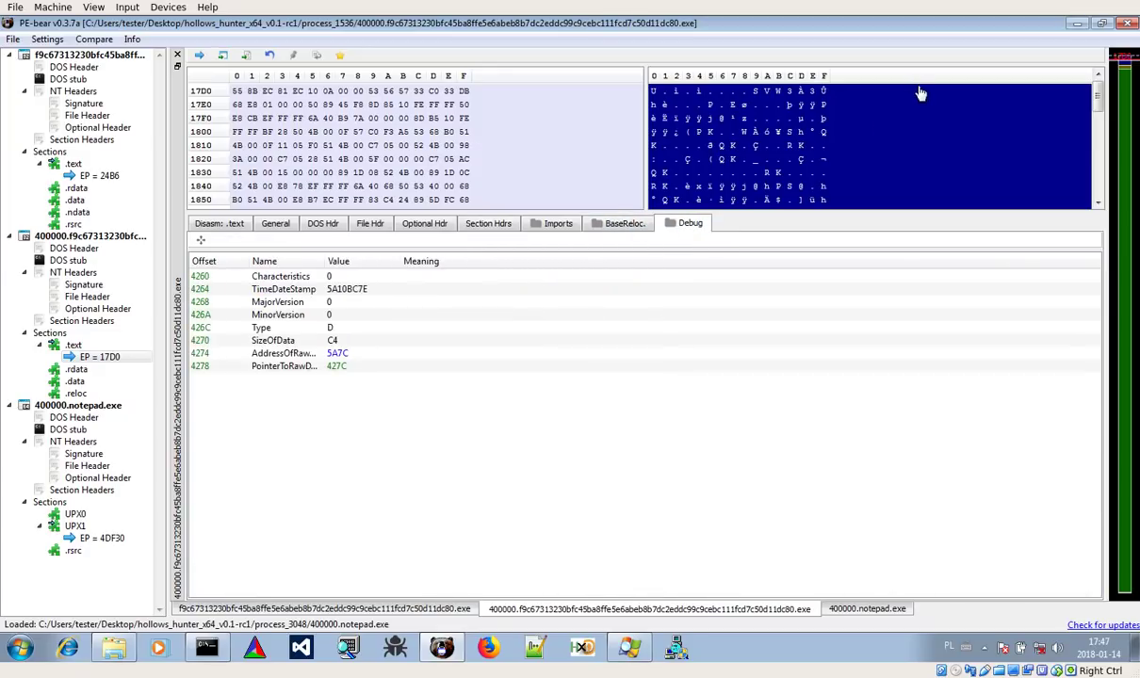
Follow the raw data address 5A7C and raw data pointer 427C from the process_1536 dump's debug directory in the hex view.
{"action": "right_click", "coordinate": [338, 353]}
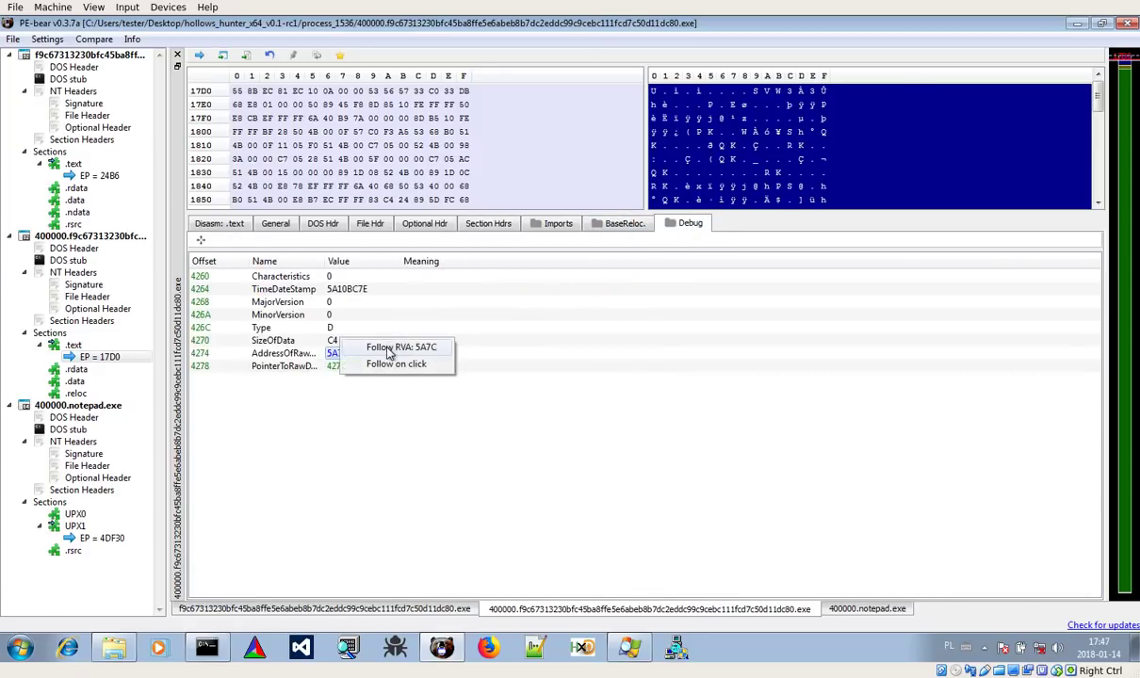
{"action": "left_click", "coordinate": [389, 343]}
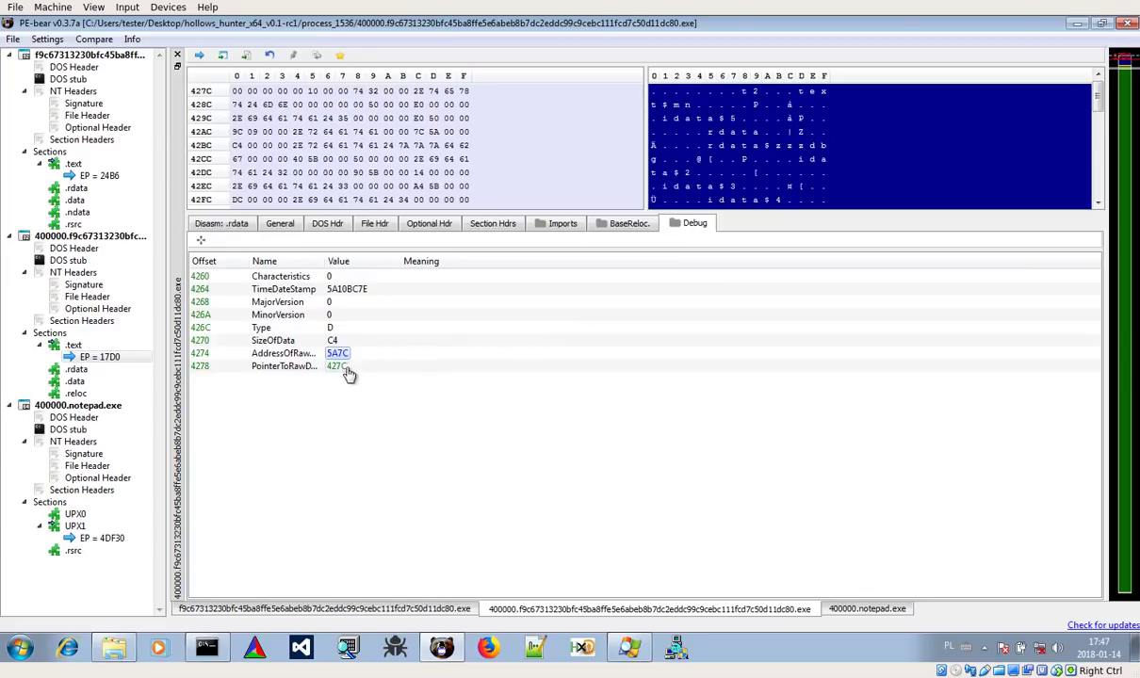
{"action": "right_click", "coordinate": [339, 367]}
{"action": "left_click", "coordinate": [363, 363]}
Minimize PE-bear and the Command Prompt to uncover the process_1536 folder.
{"action": "left_click", "coordinate": [1071, 23]}
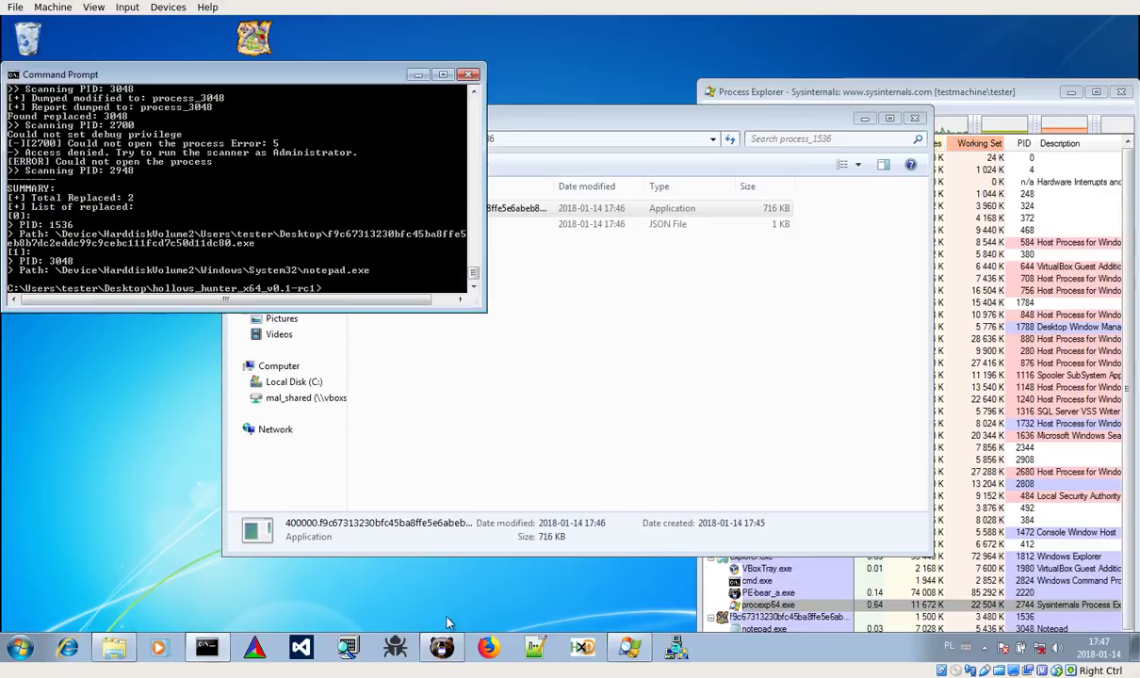
{"action": "left_click", "coordinate": [441, 647]}
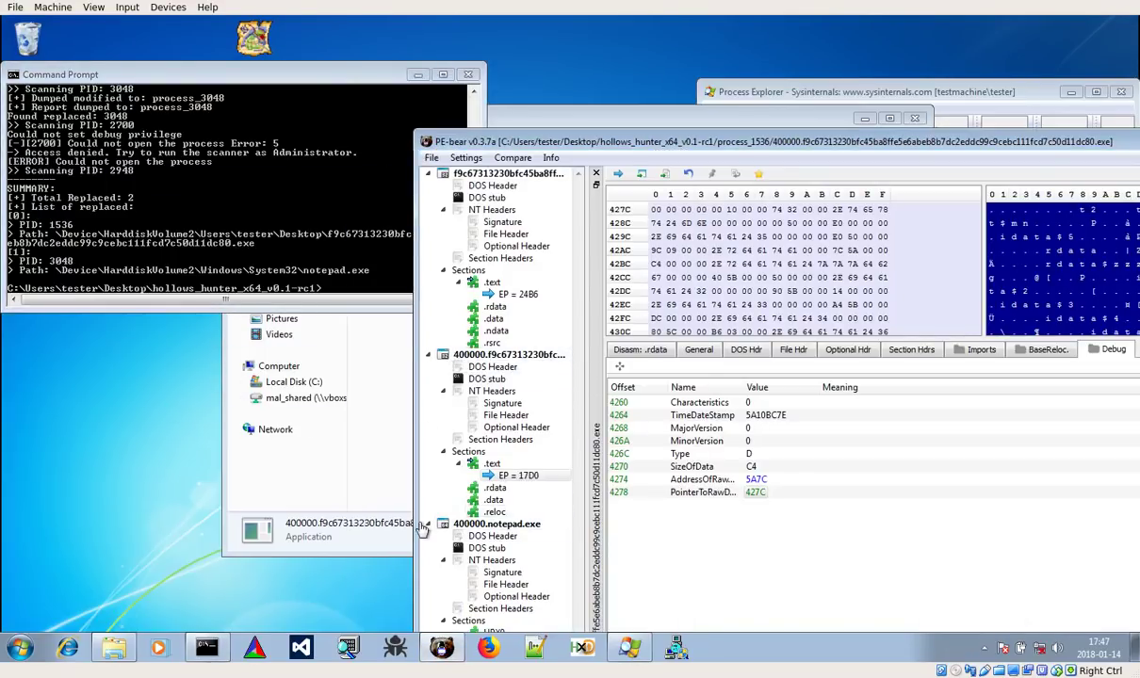
{"action": "left_click_drag", "start_coordinate": [1103, 141], "coordinate": [1003, 254]}
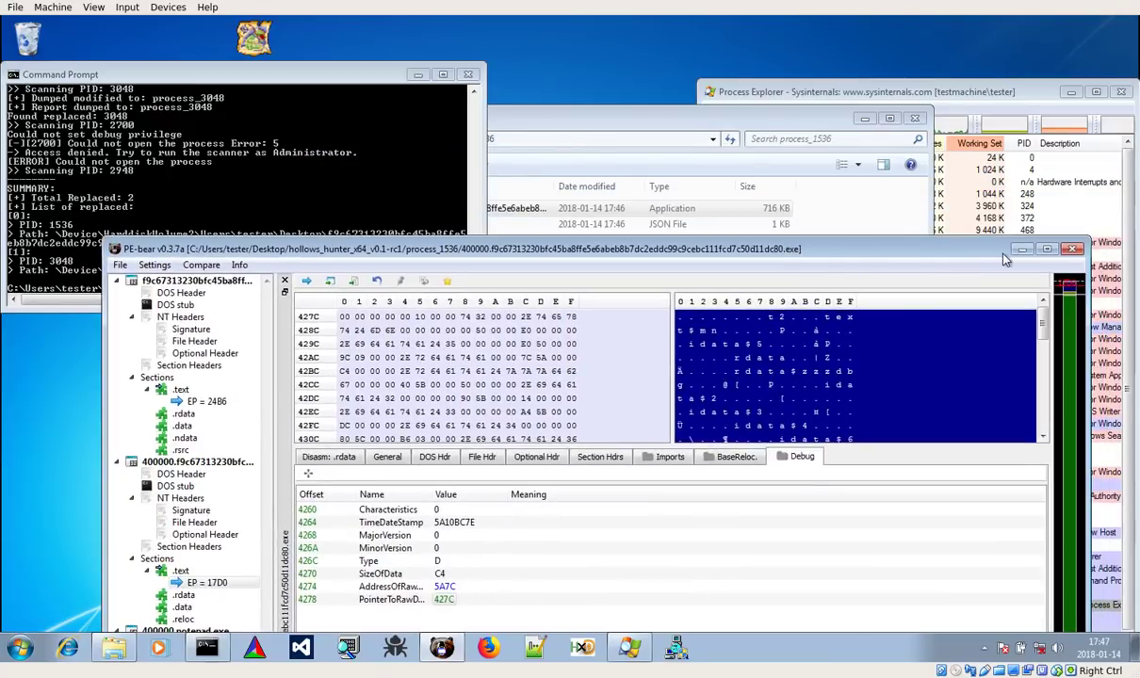
{"action": "left_click", "coordinate": [1020, 251]}
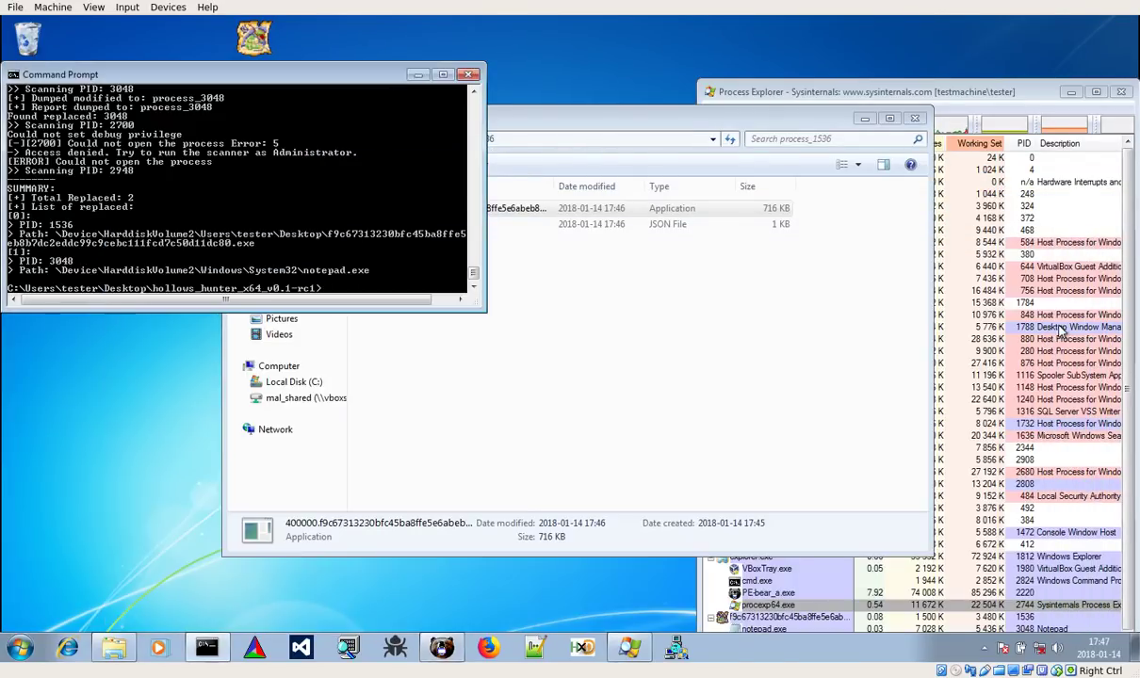
{"action": "left_click", "coordinate": [417, 74]}
Start x32dbg and load the dumped executable from the process_1536 folder into it.
{"action": "left_click", "coordinate": [395, 647]}
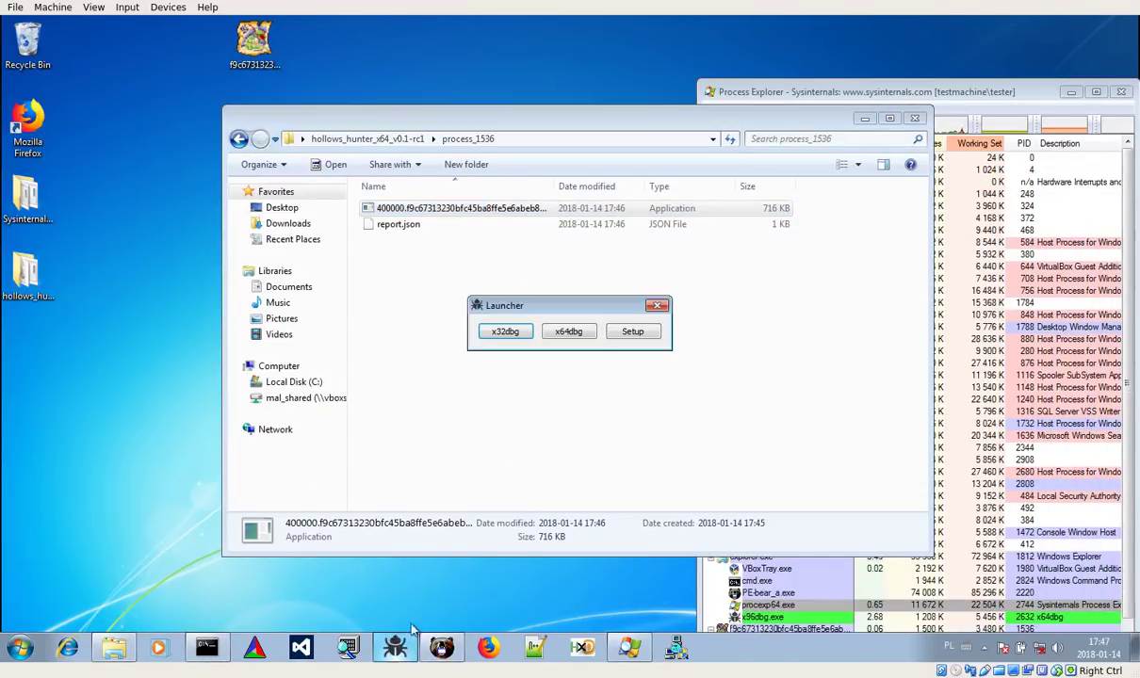
{"action": "left_click", "coordinate": [504, 319]}
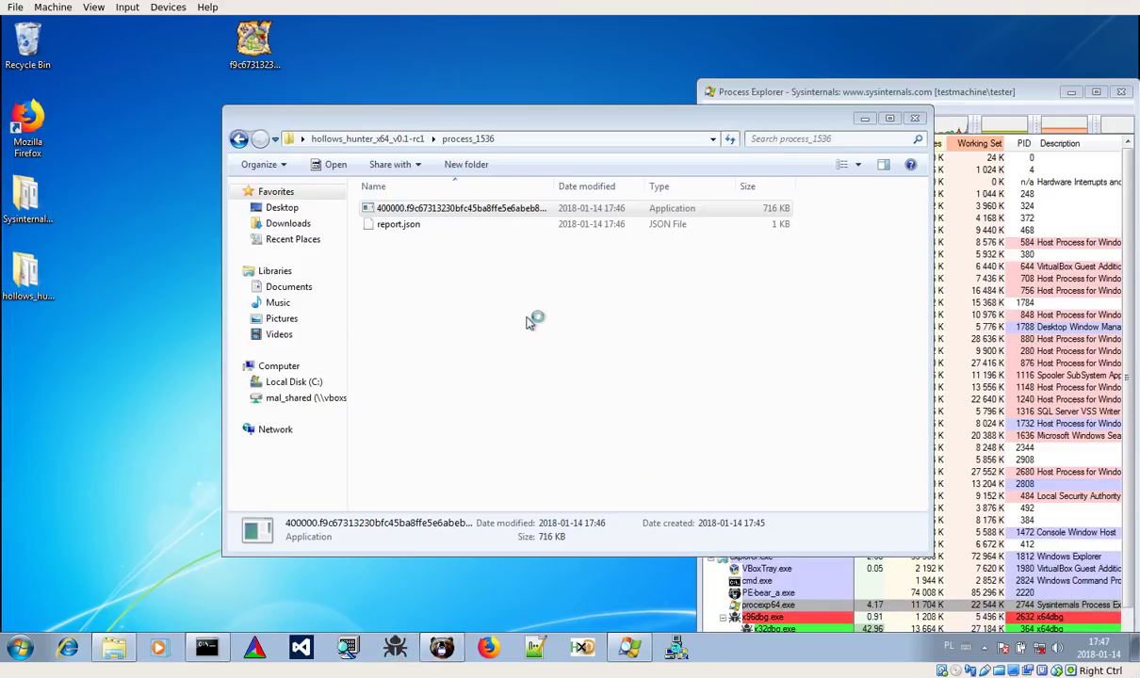
{"action": "left_click_drag", "start_coordinate": [513, 94], "coordinate": [504, 273]}
{"action": "left_click_drag", "start_coordinate": [462, 209], "coordinate": [369, 440]}
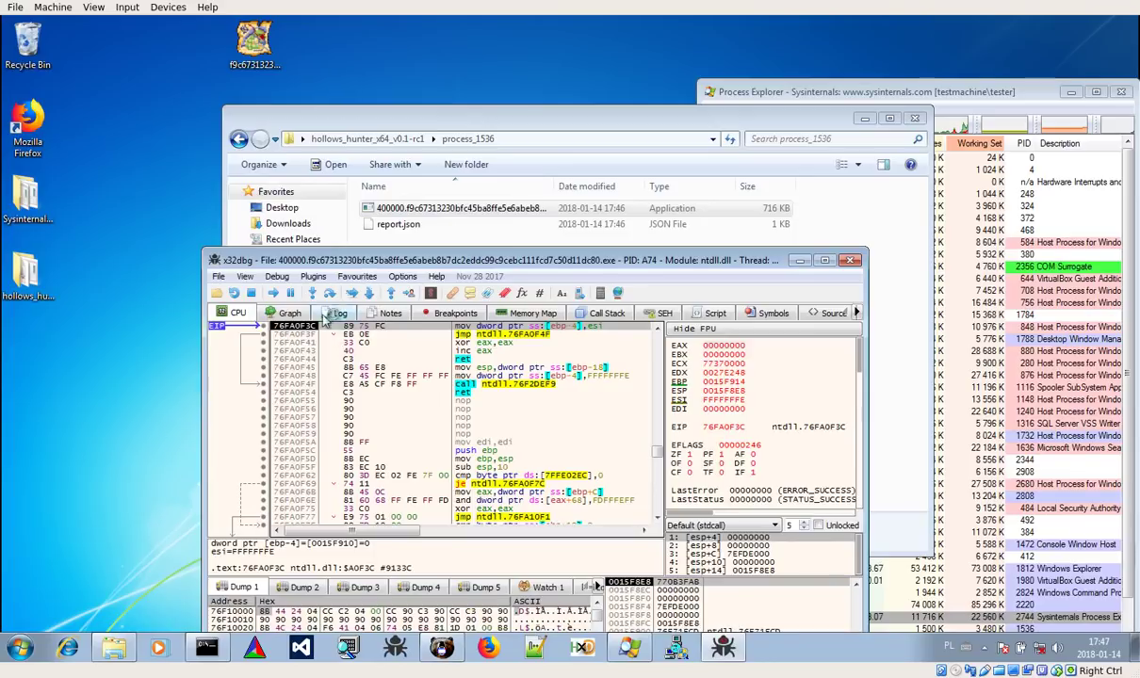
Run the dump to its entry point, maximize x32dbg and open the graph of the entry point function.
{"action": "left_click", "coordinate": [272, 293]}
{"action": "double_click", "coordinate": [551, 262]}
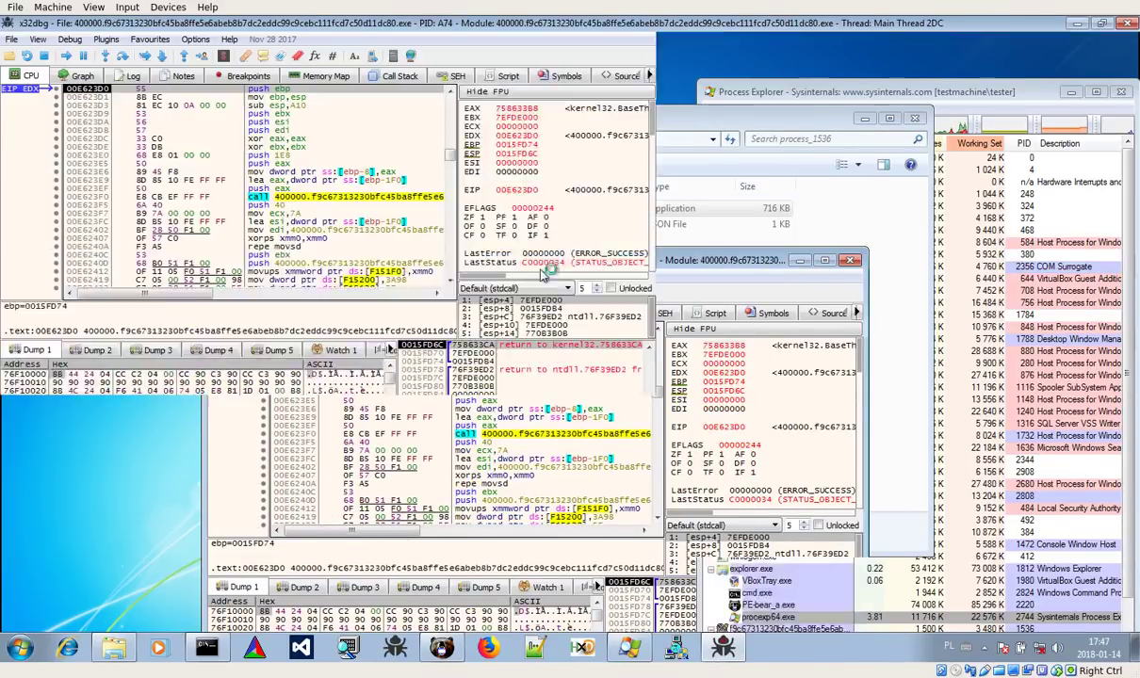
{"action": "right_click", "coordinate": [543, 260]}
{"action": "left_click", "coordinate": [327, 87]}
{"action": "right_click", "coordinate": [321, 95]}
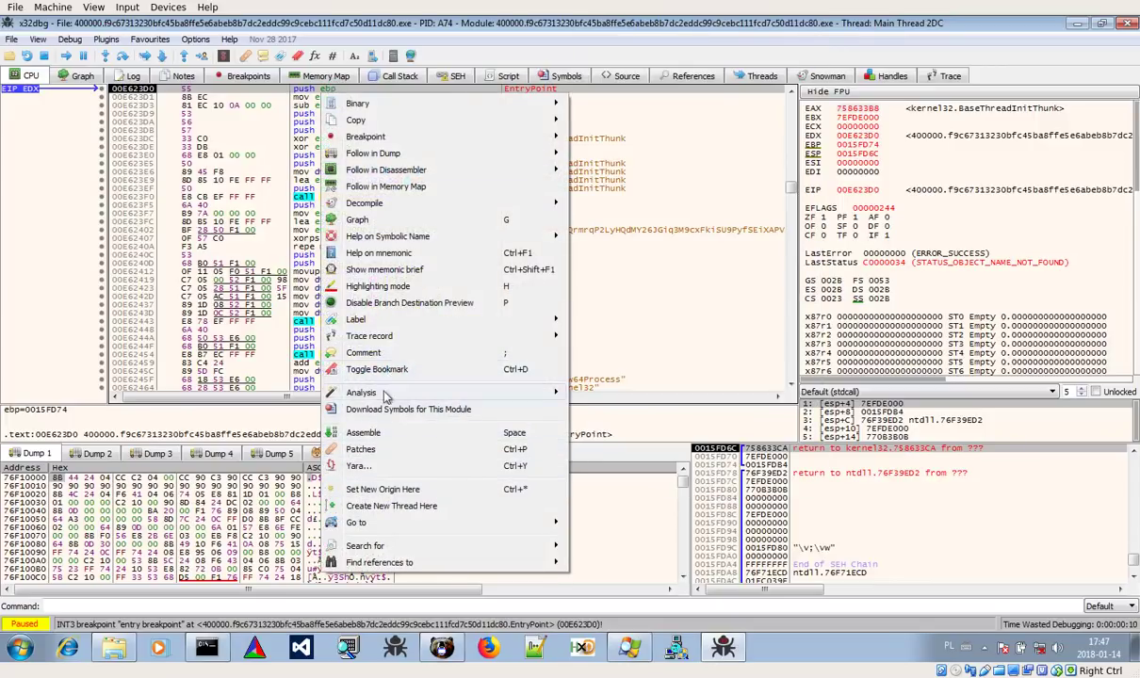
{"action": "left_click", "coordinate": [372, 218]}
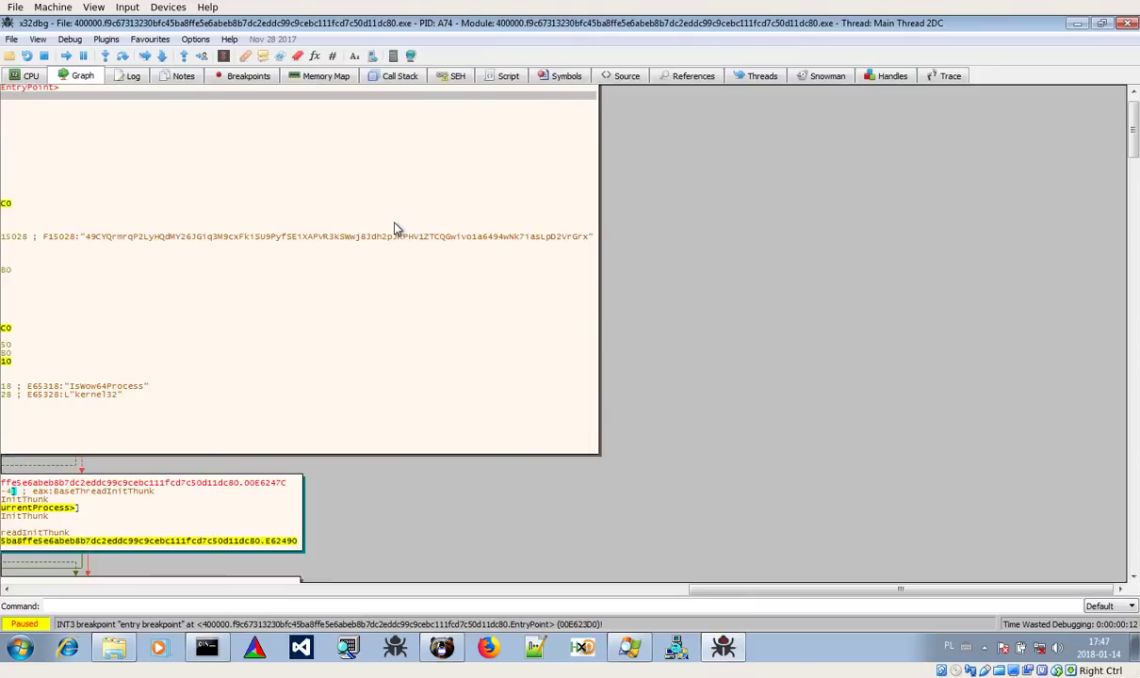
Examine the entry point function's graph from its first block down through the branches around SetThreadExecutionState, including the referenced strings.
{"action": "left_click_drag", "start_coordinate": [470, 566], "coordinate": [1001, 512]}
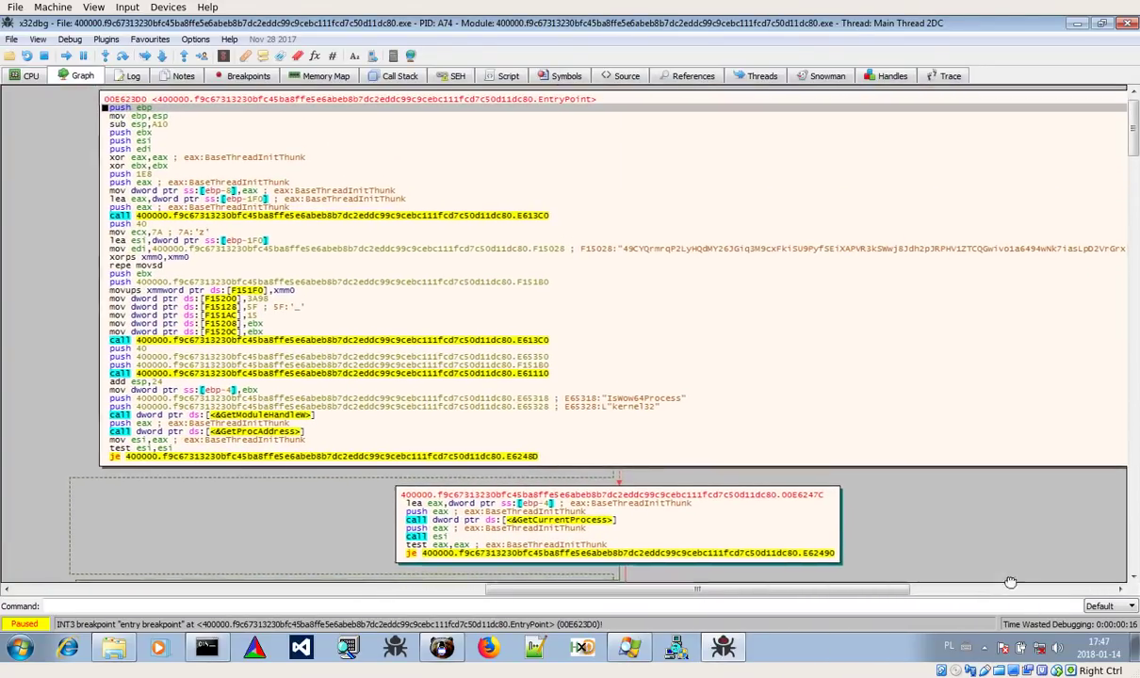
{"action": "left_click_drag", "start_coordinate": [1001, 513], "coordinate": [966, 350]}
{"action": "scroll", "coordinate": [876, 316], "scroll_direction": "down", "scroll_amount": 3}
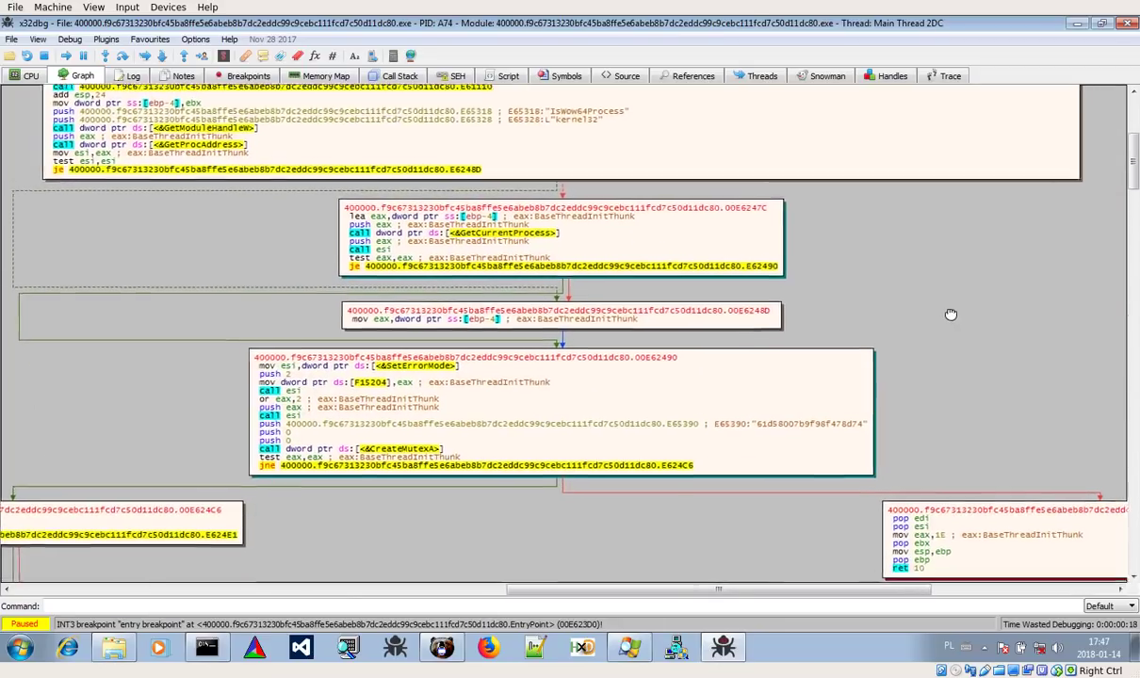
{"action": "scroll", "coordinate": [744, 452], "scroll_direction": "down", "scroll_amount": 2}
{"action": "left_click_drag", "start_coordinate": [771, 416], "coordinate": [755, 244]}
{"action": "left_click_drag", "start_coordinate": [723, 443], "coordinate": [949, 216]}
{"action": "left_click_drag", "start_coordinate": [688, 533], "coordinate": [815, 460]}
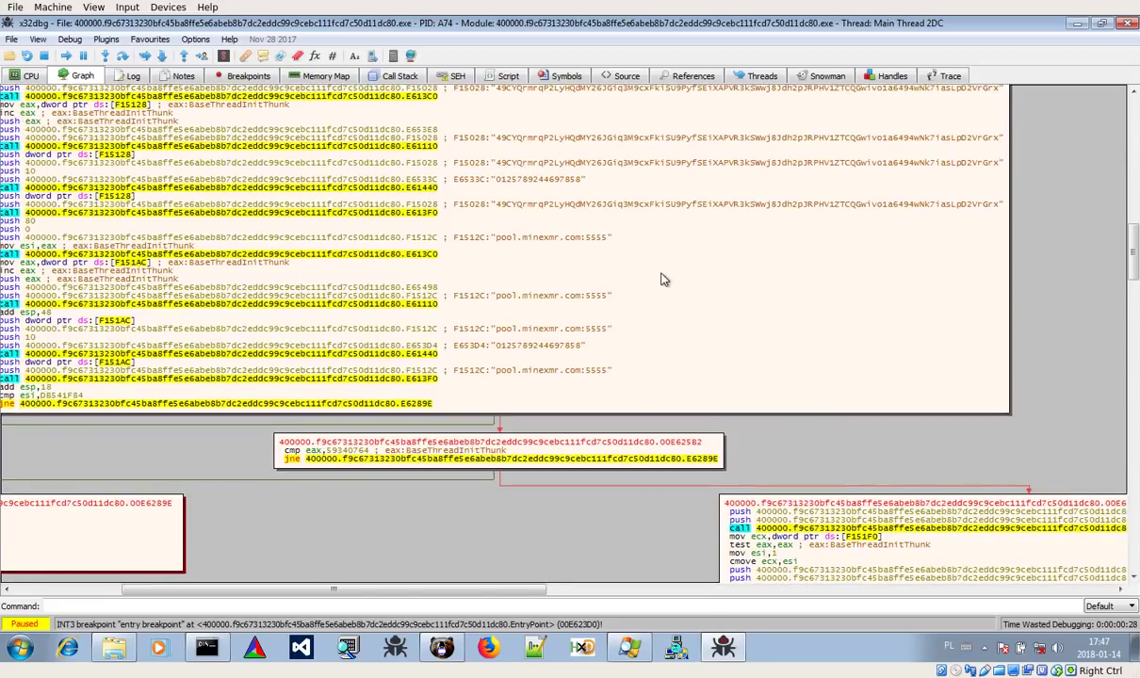
{"action": "left_click_drag", "start_coordinate": [684, 551], "coordinate": [971, 265]}
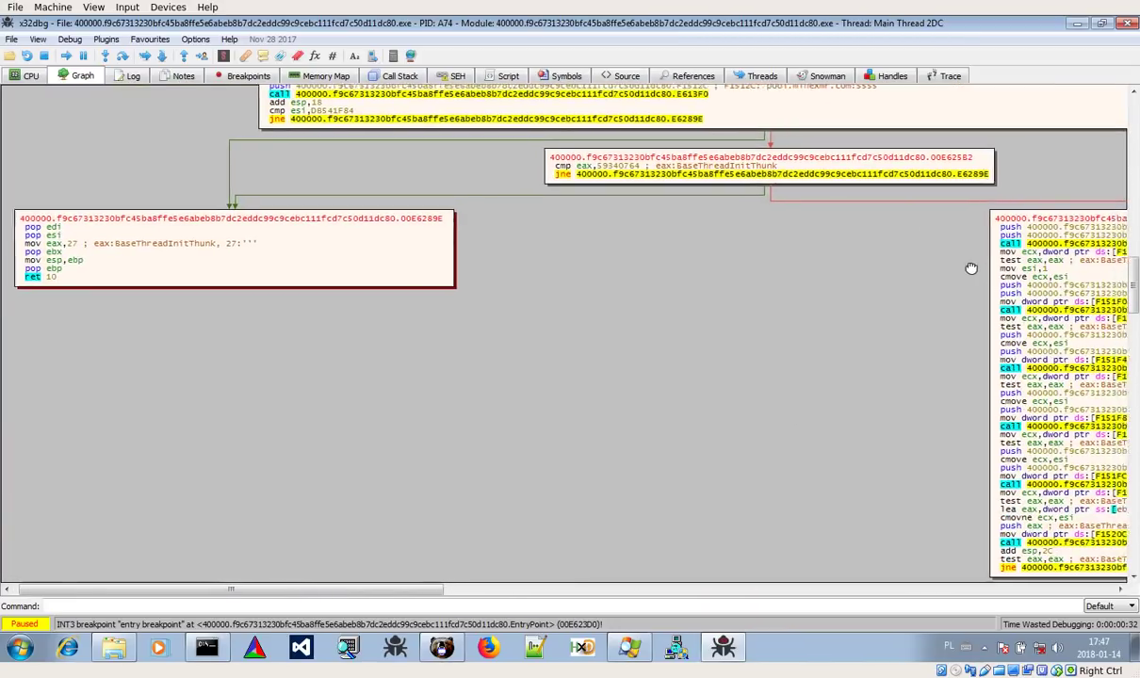
{"action": "left_click", "coordinate": [1022, 268]}
{"action": "left_click_drag", "start_coordinate": [889, 557], "coordinate": [621, 181]}
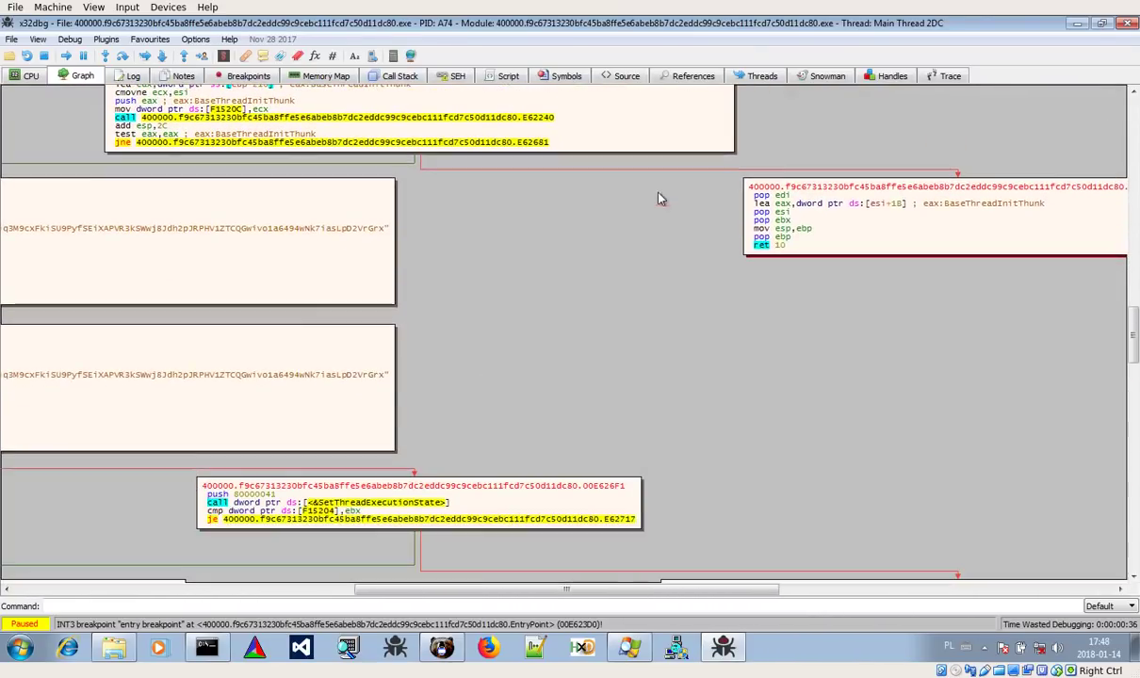
{"action": "left_click_drag", "start_coordinate": [810, 514], "coordinate": [1033, 331]}
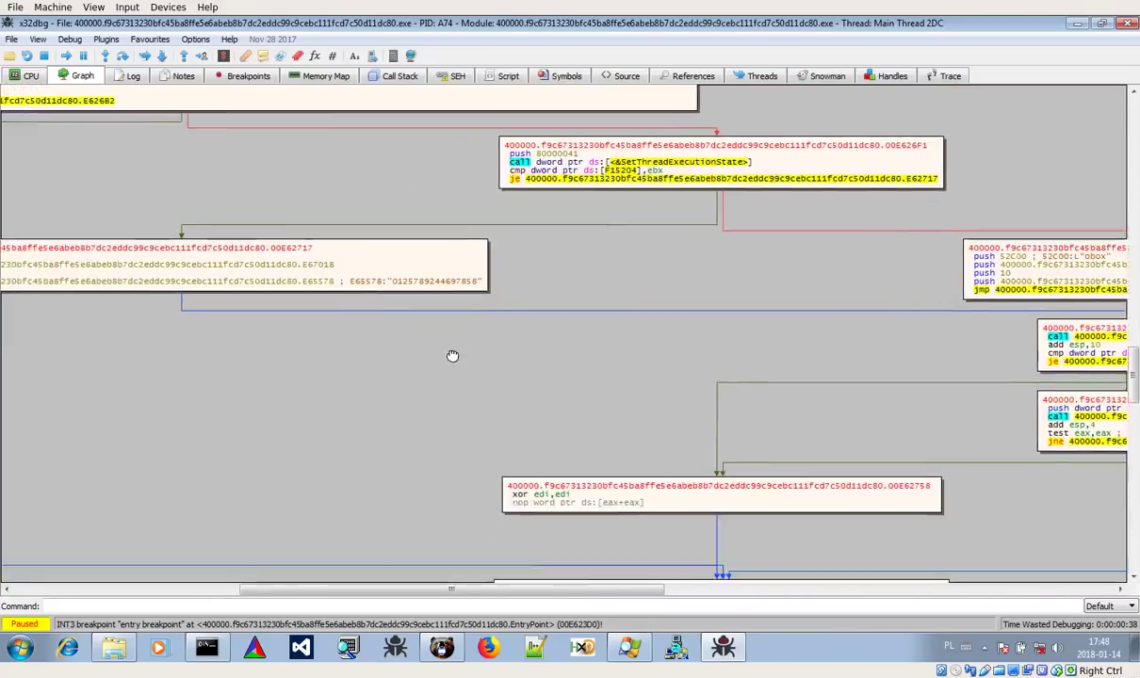